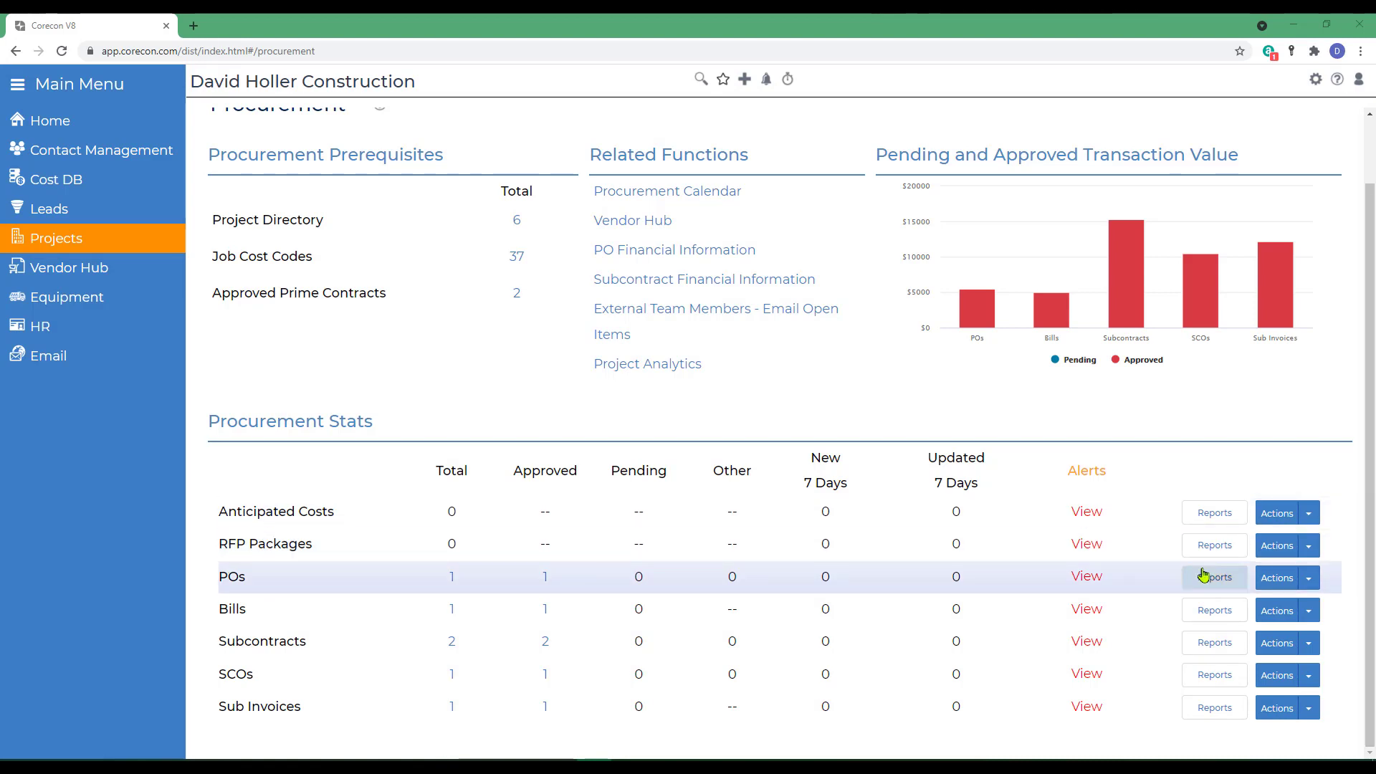
Start adding an anticipated cost manually for the project and assign it to prime contract 001
left_click(1309, 515)
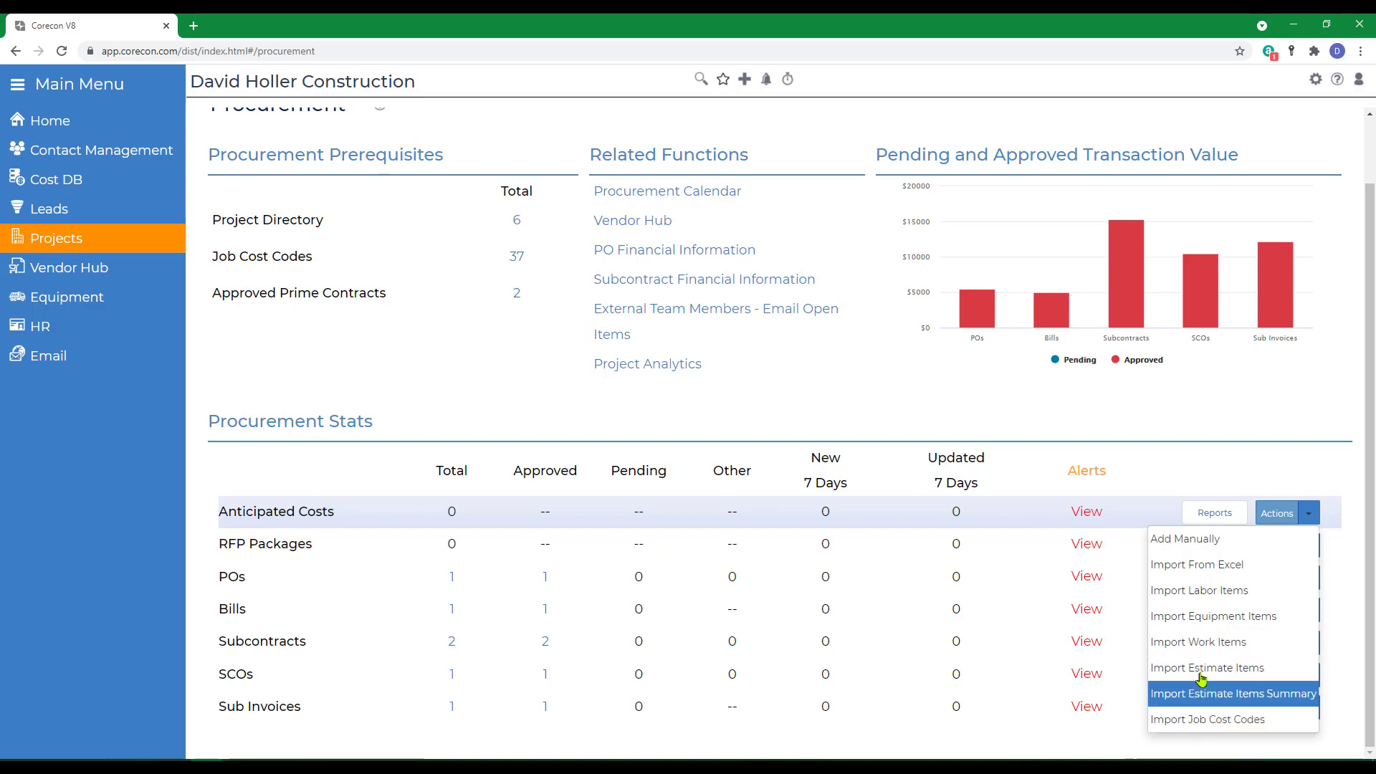
left_click(1183, 543)
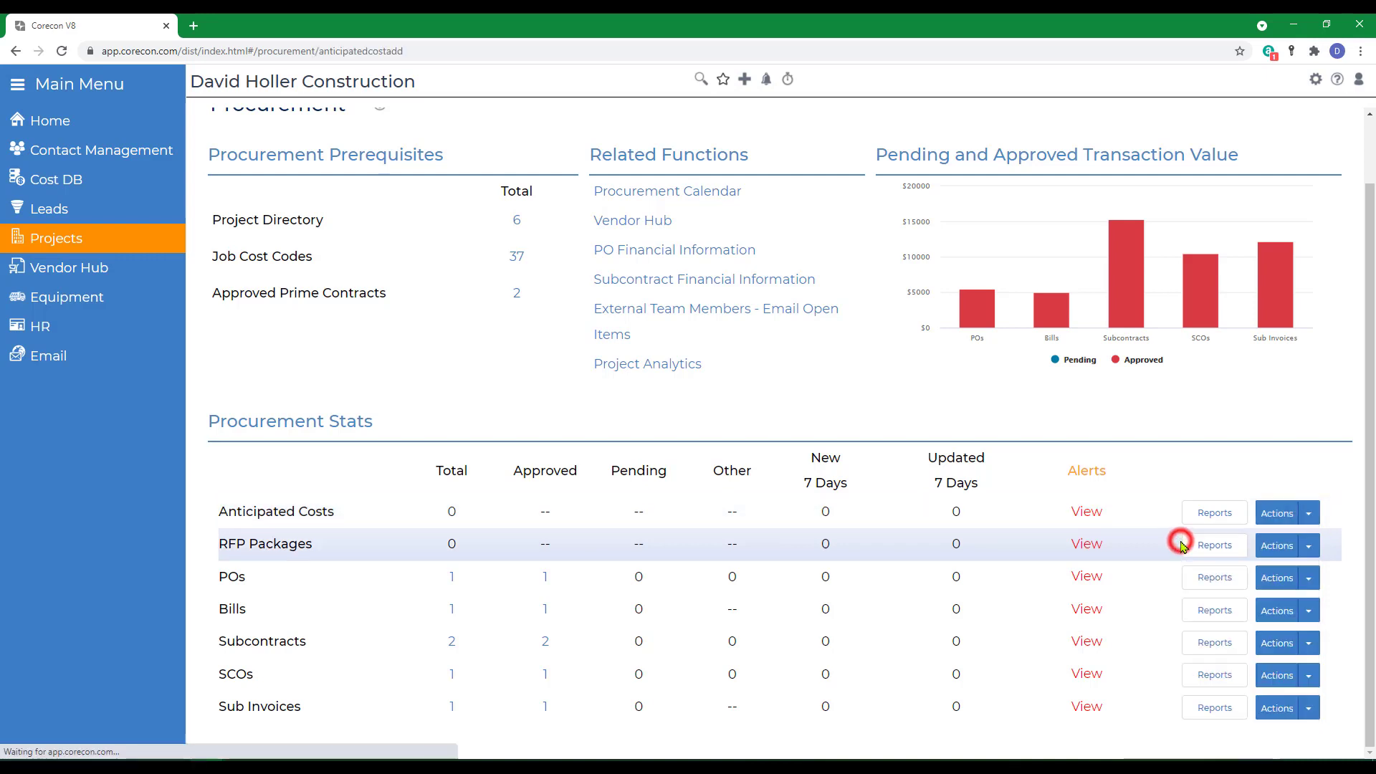
left_click(556, 268)
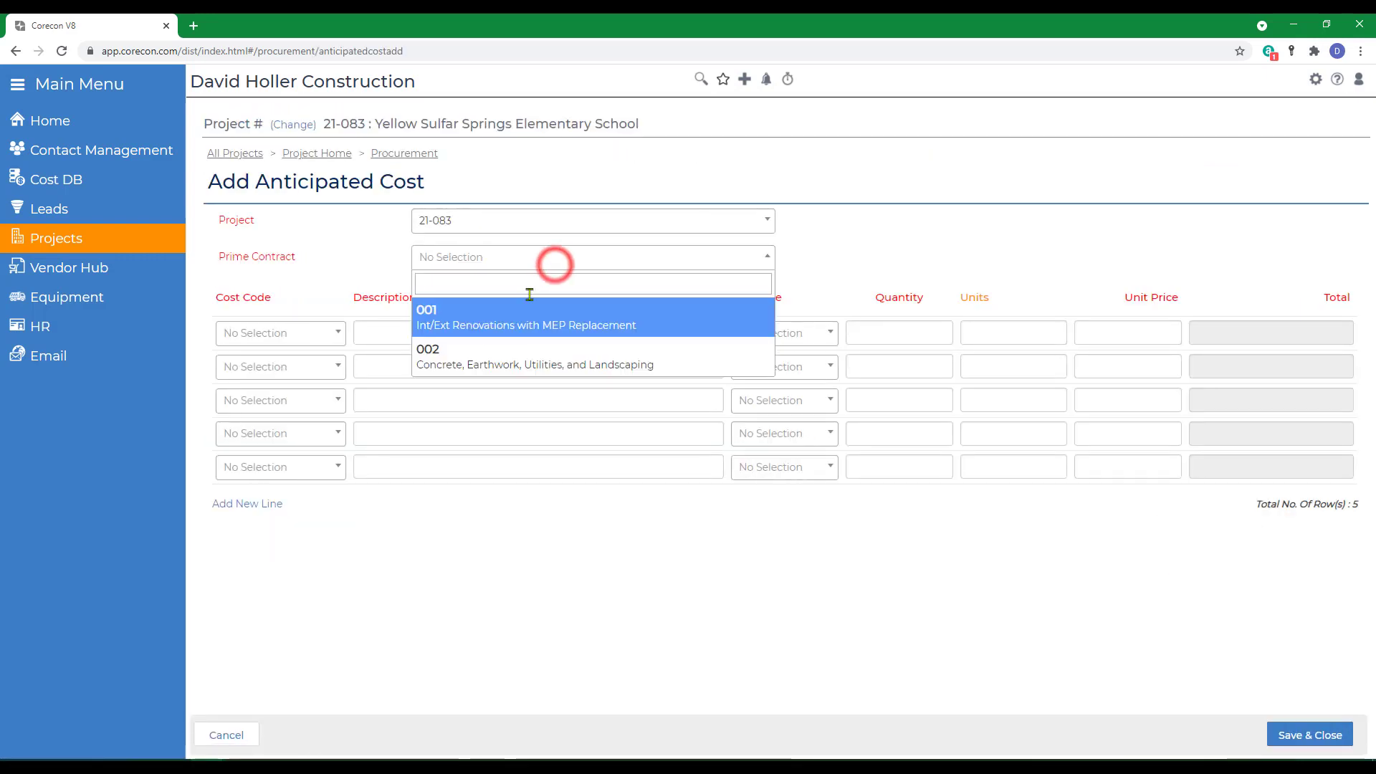
left_click(467, 321)
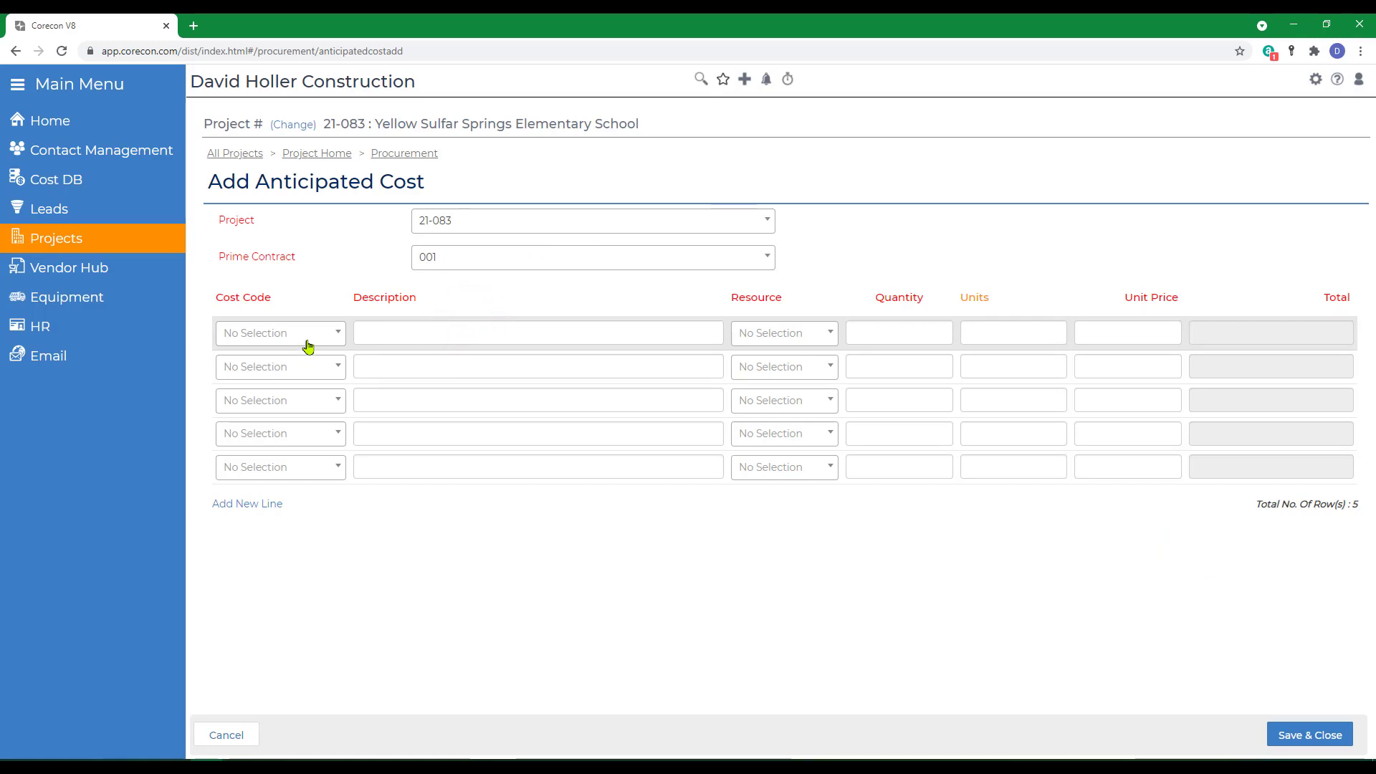
Give the first cost line cost code 08 71 00 and the description "Door Hardware Delivered but vendor invoice not received"
left_click(336, 335)
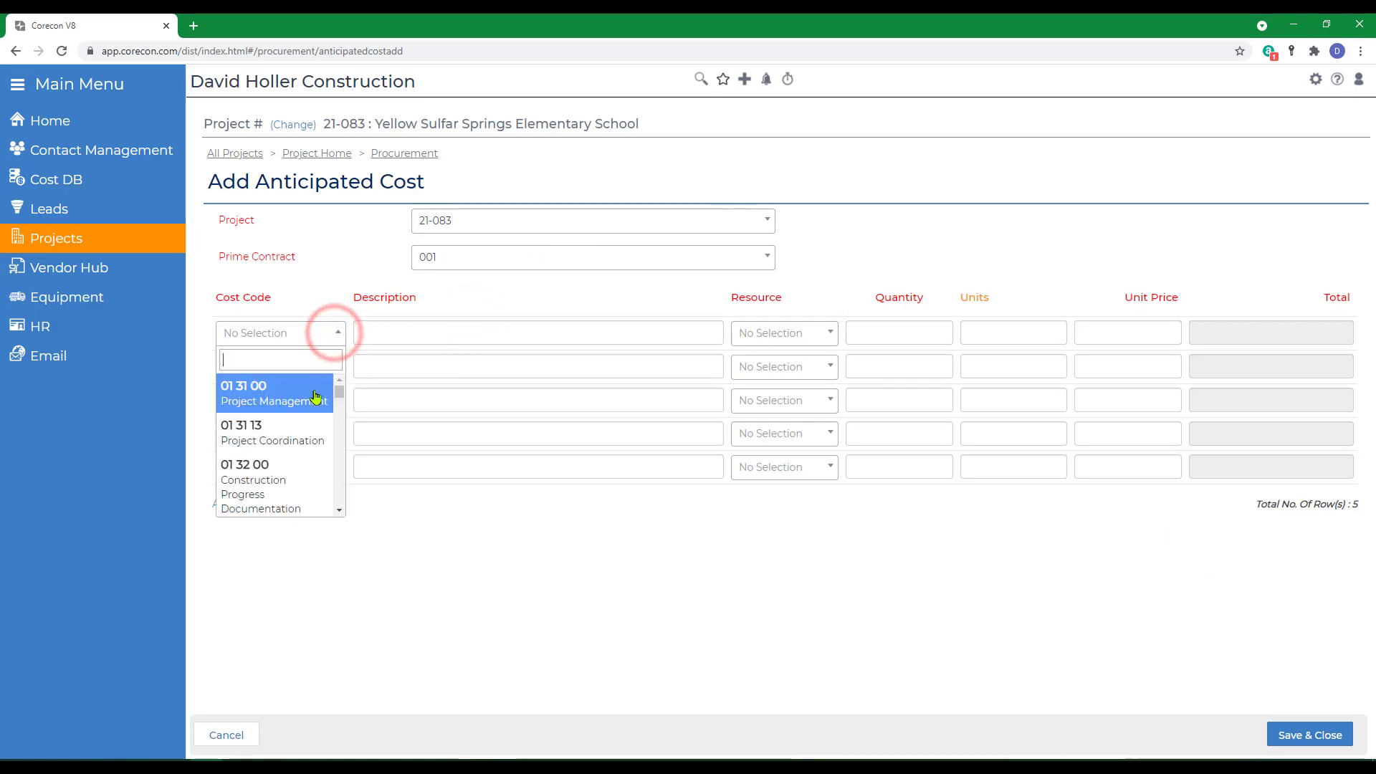
scroll(275, 441, "down", 5)
scroll(287, 430, "down", 10)
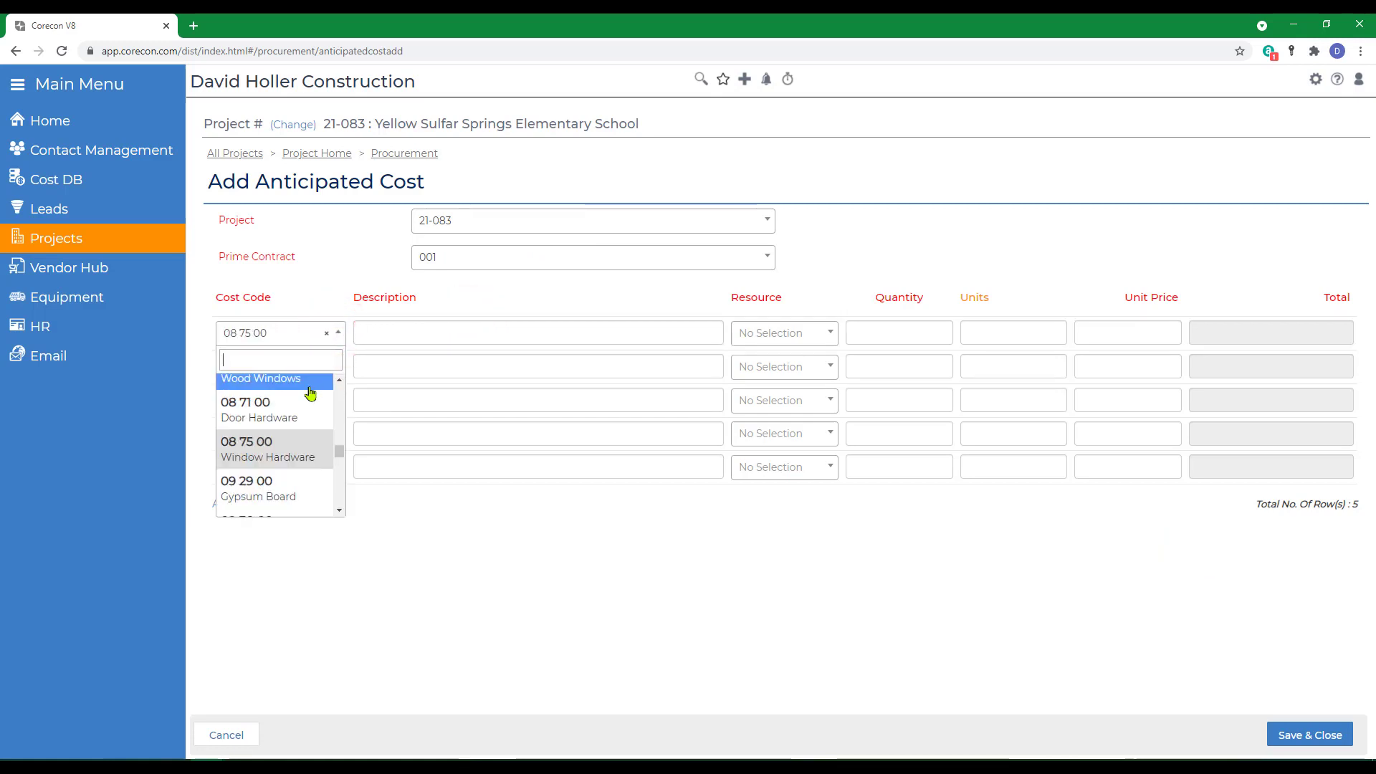
left_click(274, 408)
left_click(385, 327)
type("Door Hardware Delivered")
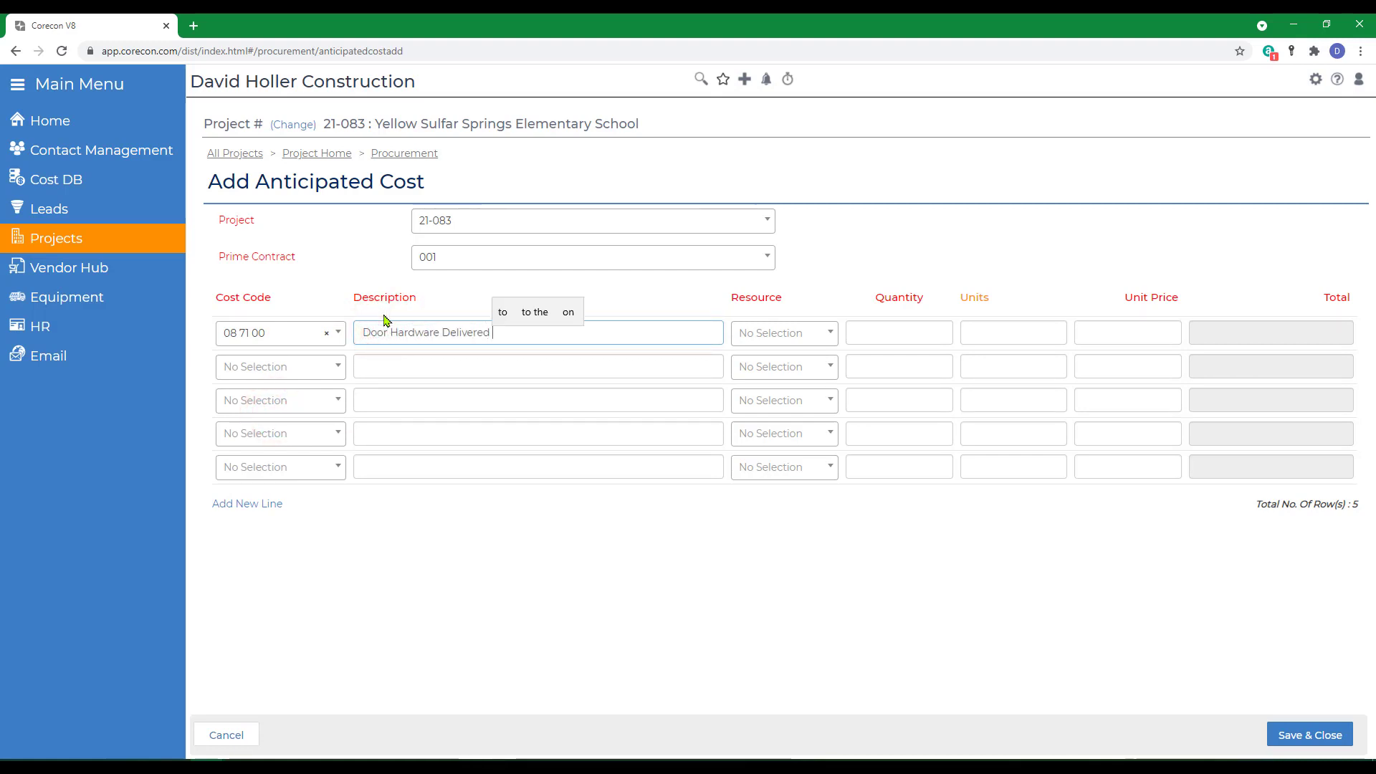
type(" but vendor in")
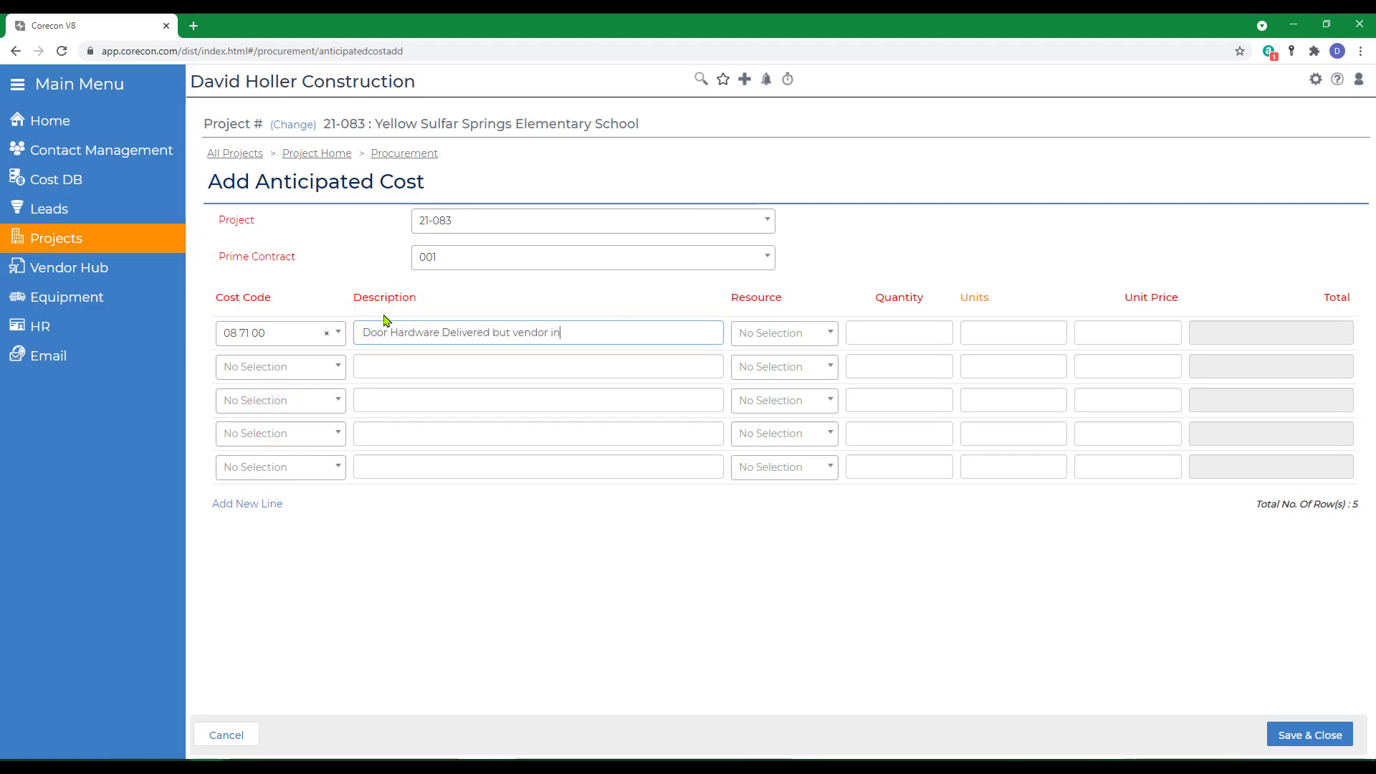
type("voice not received")
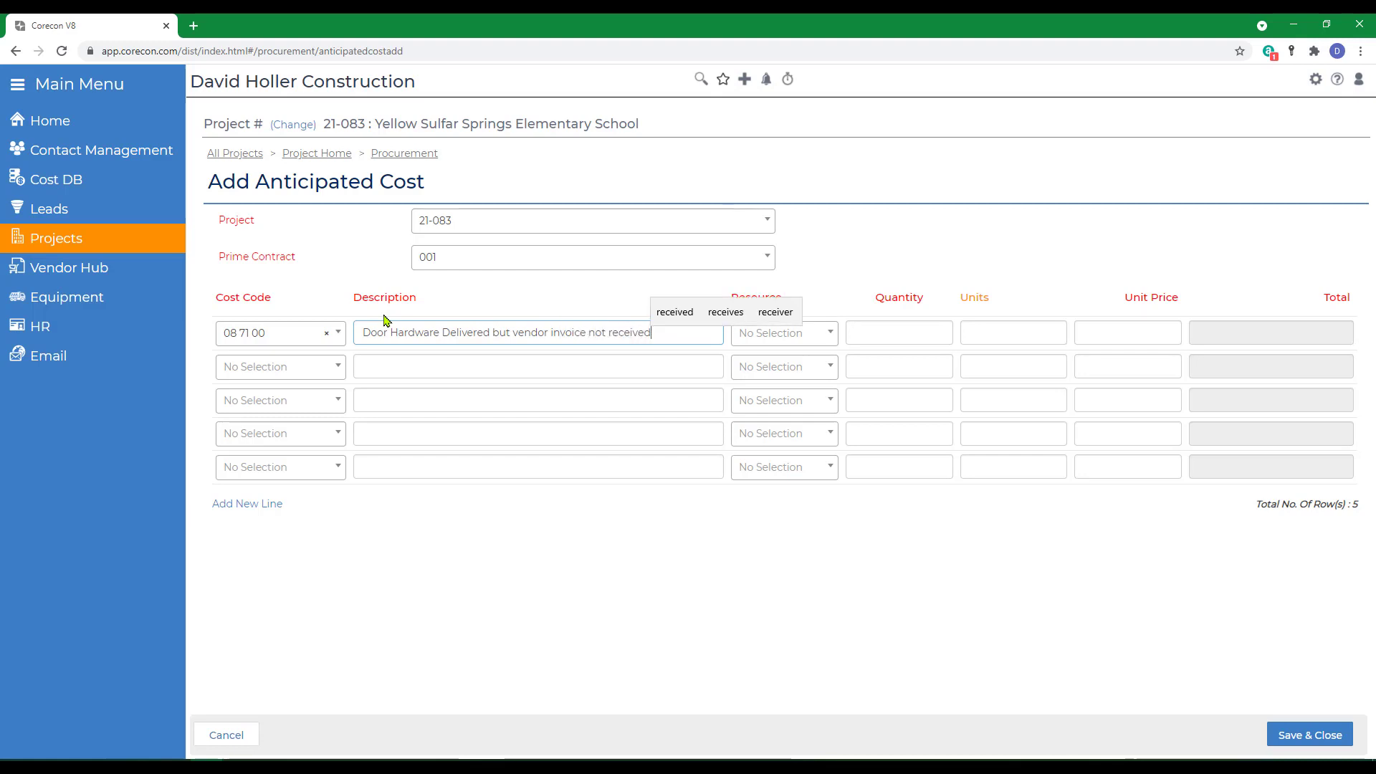
key("Tab")
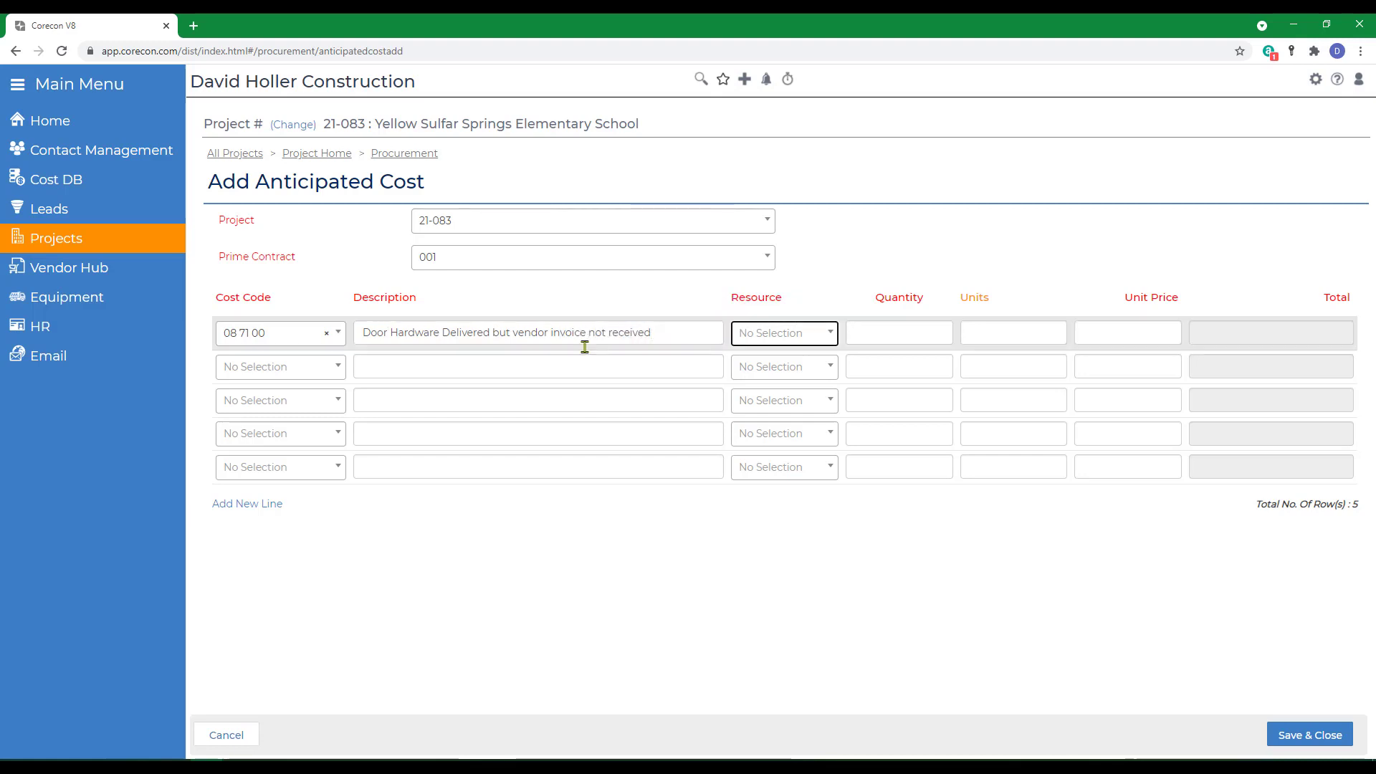
Set the door hardware line to resource M, quantity 12, units Ea and unit price 68.50, and save the anticipated cost
left_click(771, 338)
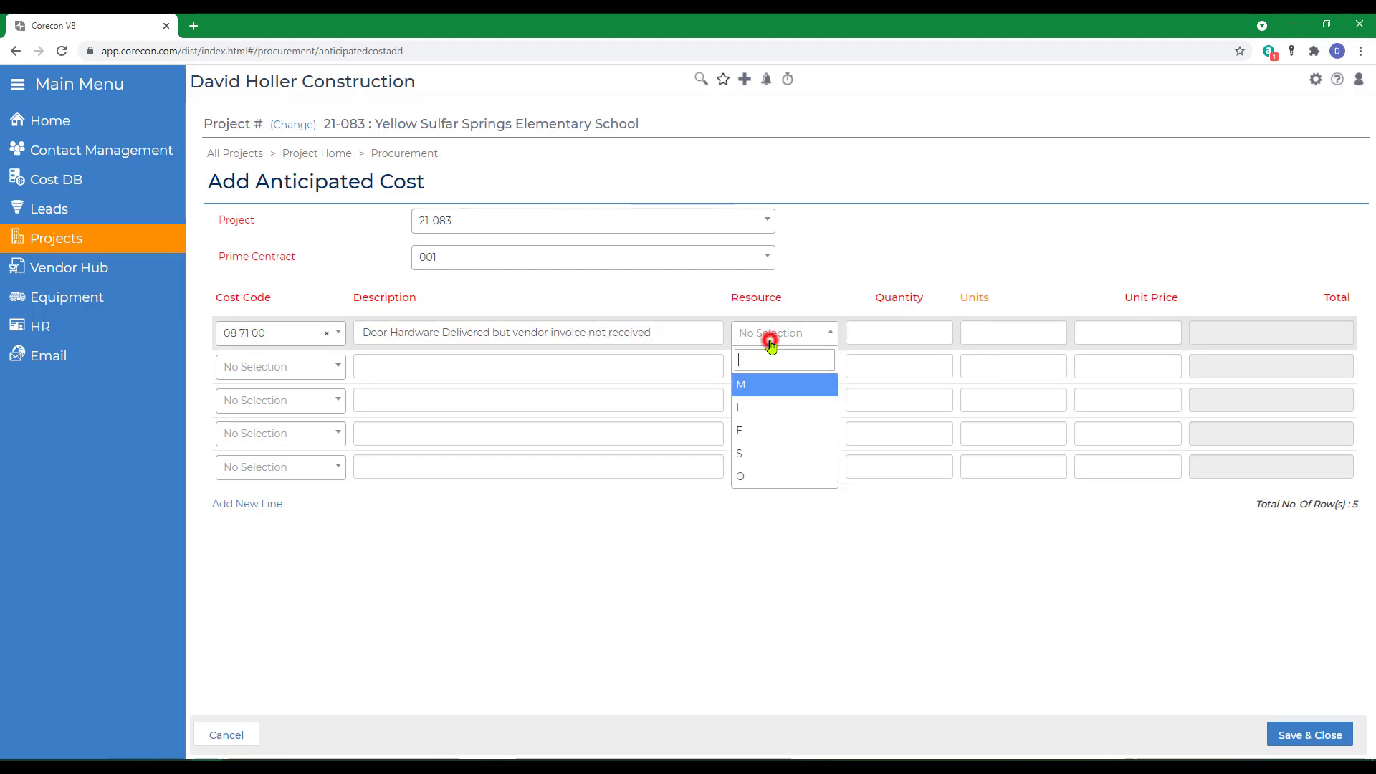
left_click(749, 385)
left_click(880, 332)
type("12")
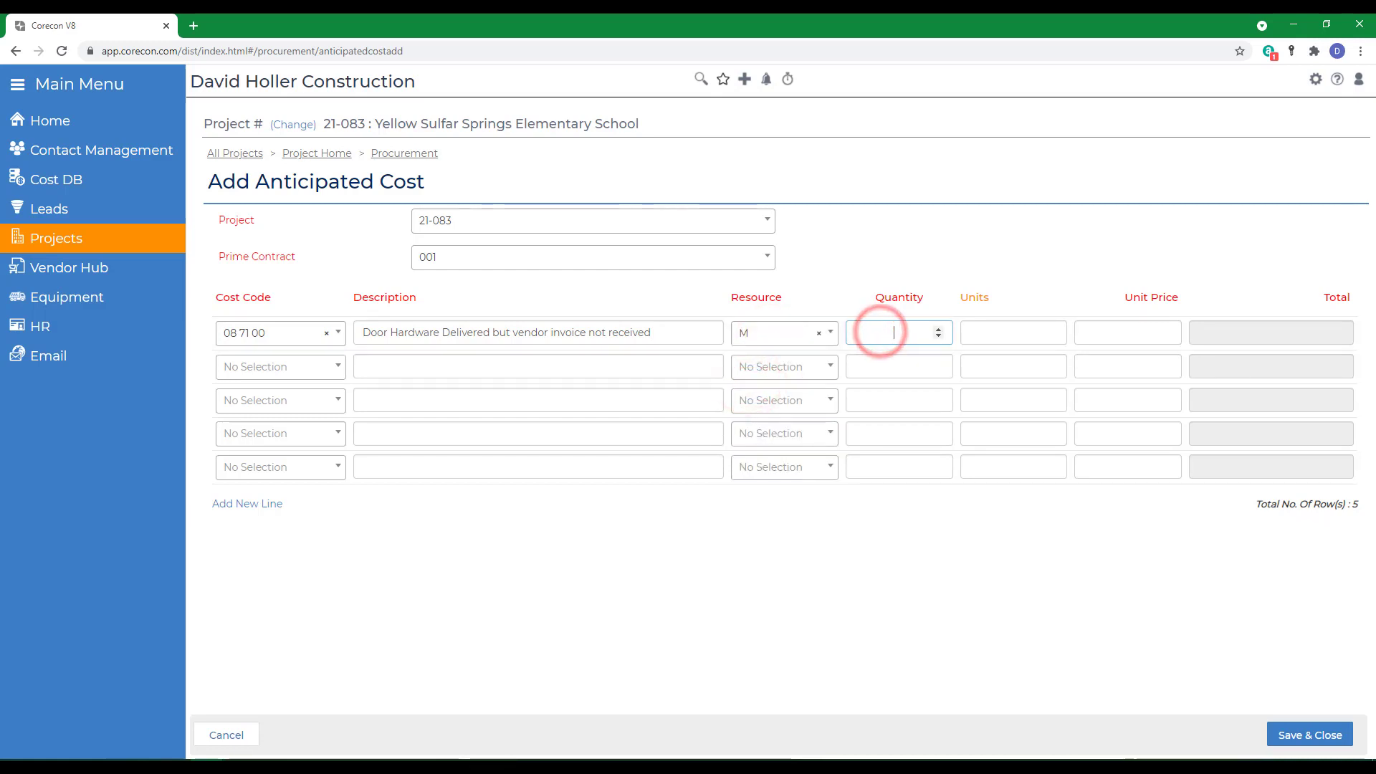
key("Tab")
type("Ea")
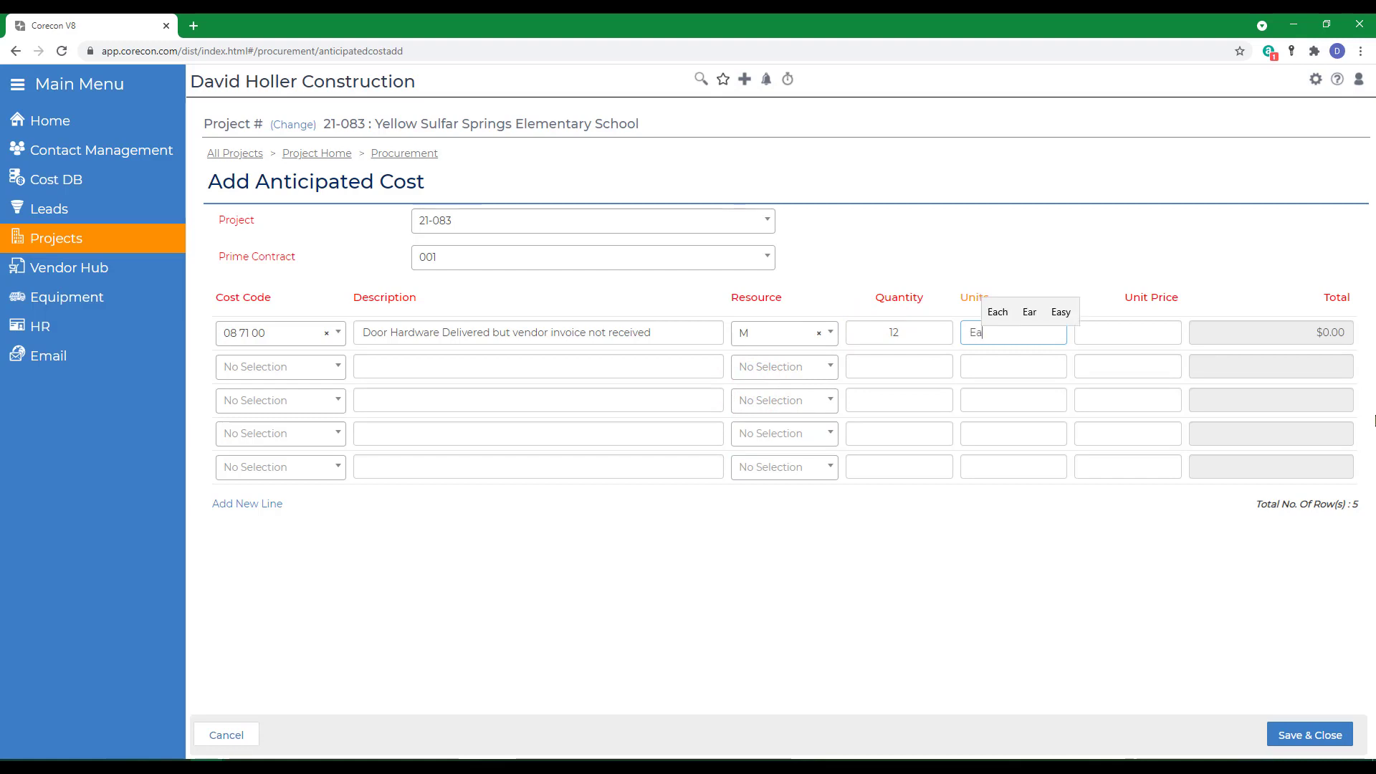
key("Tab")
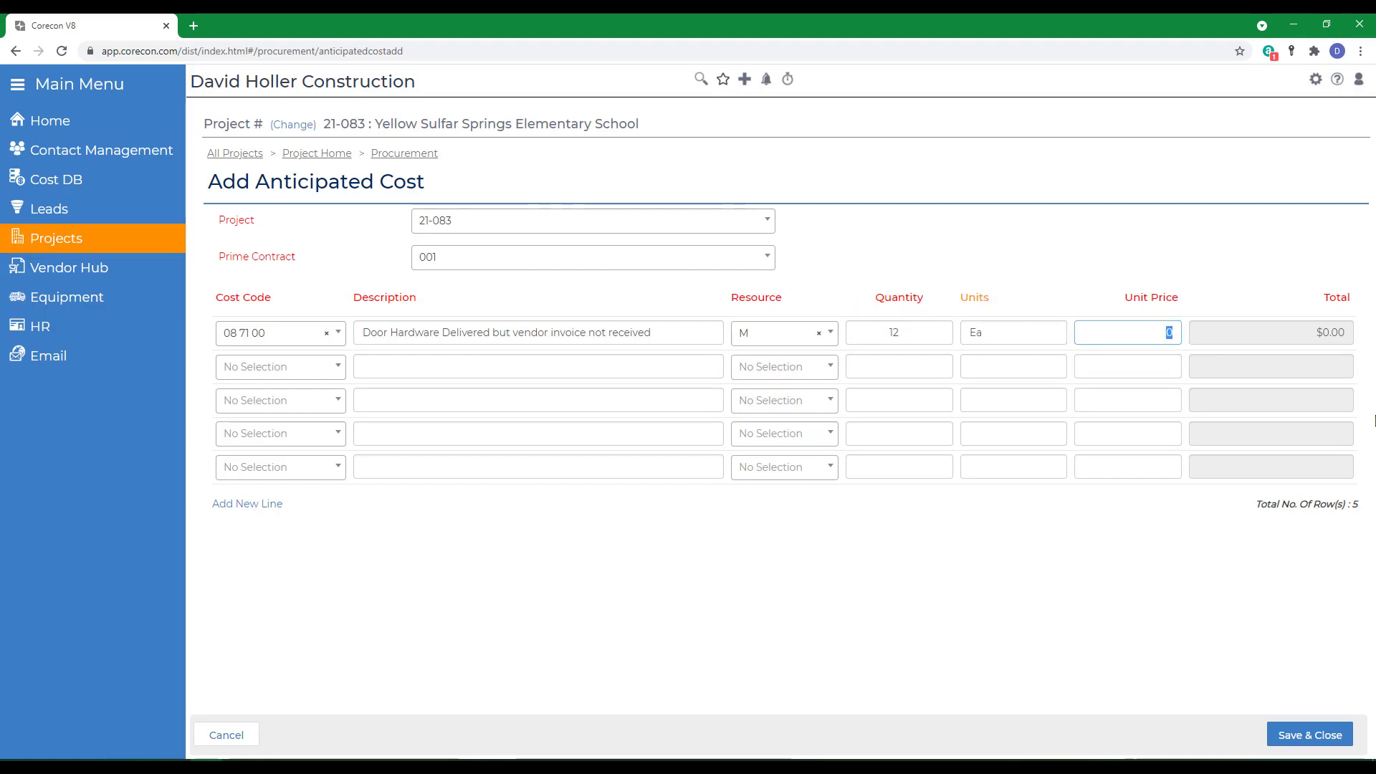
type("68.50")
key("Tab")
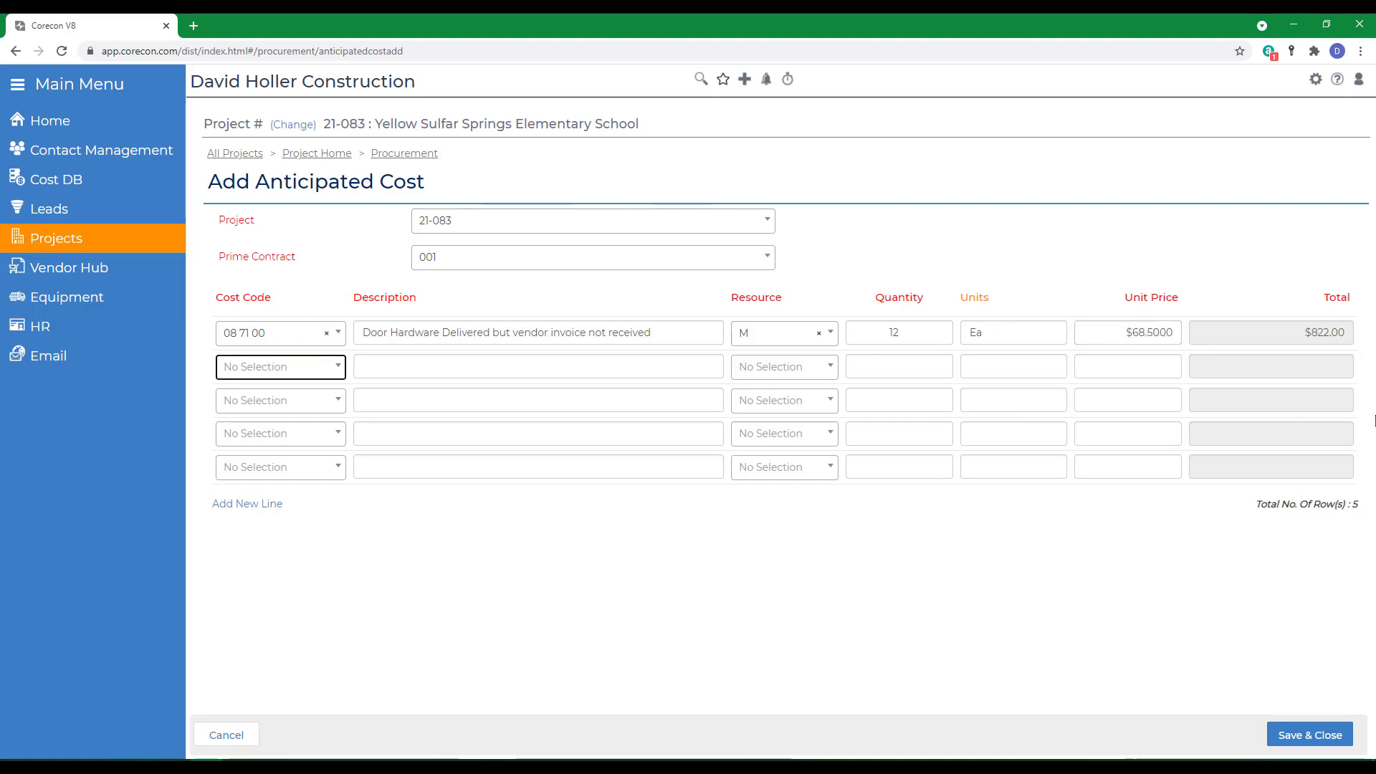
left_click(1309, 738)
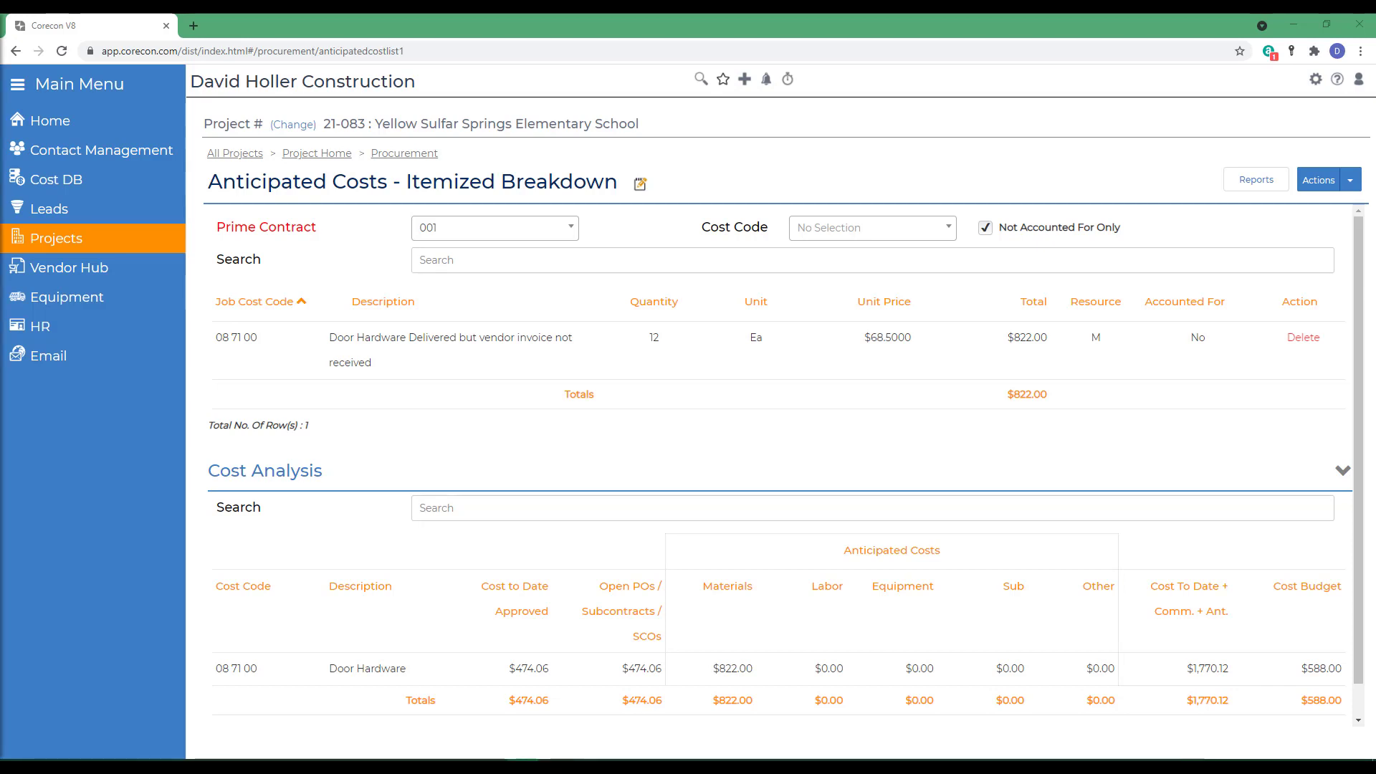
Review the ImportAnticipatedCosts workbook in Excel, including its ItemCostCode column, and close it
left_click_drag(0, 46, 952, 41)
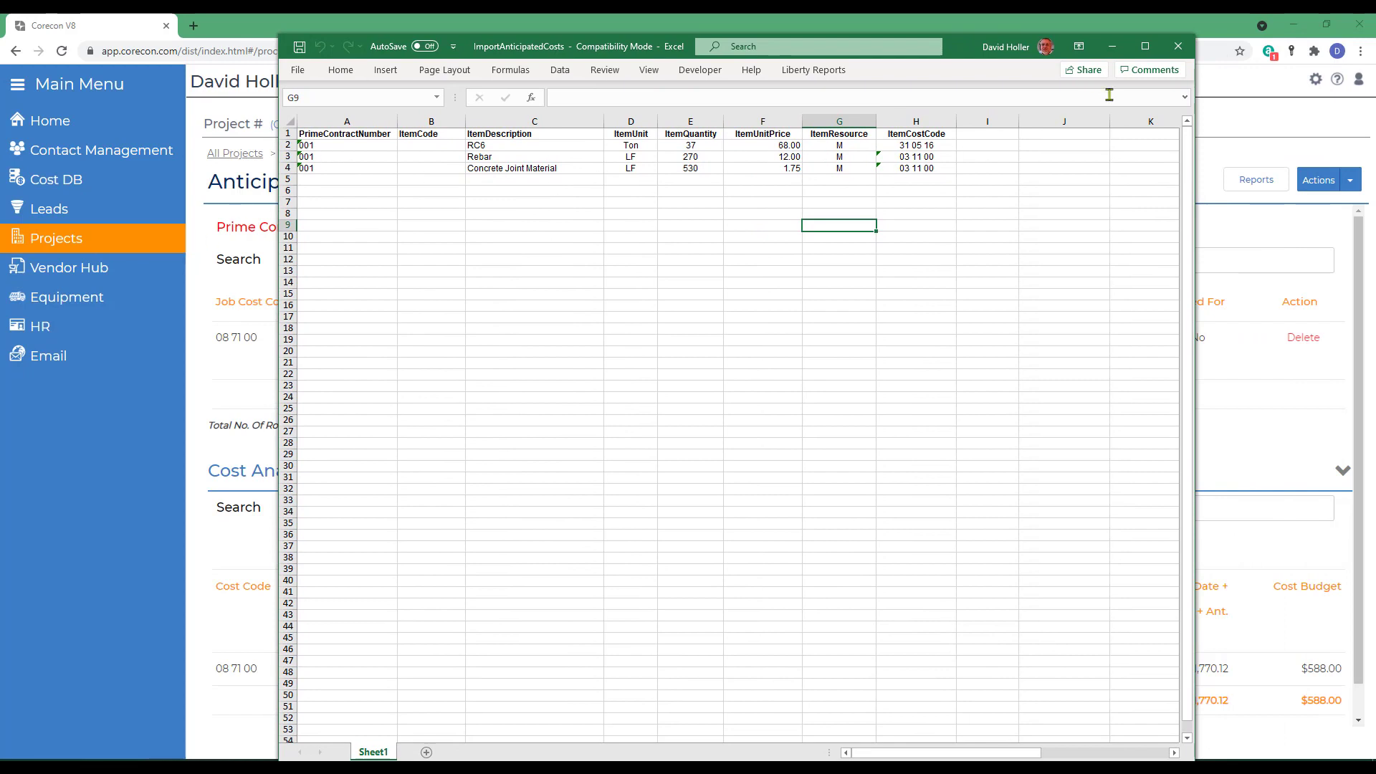
left_click_drag(918, 146, 911, 167)
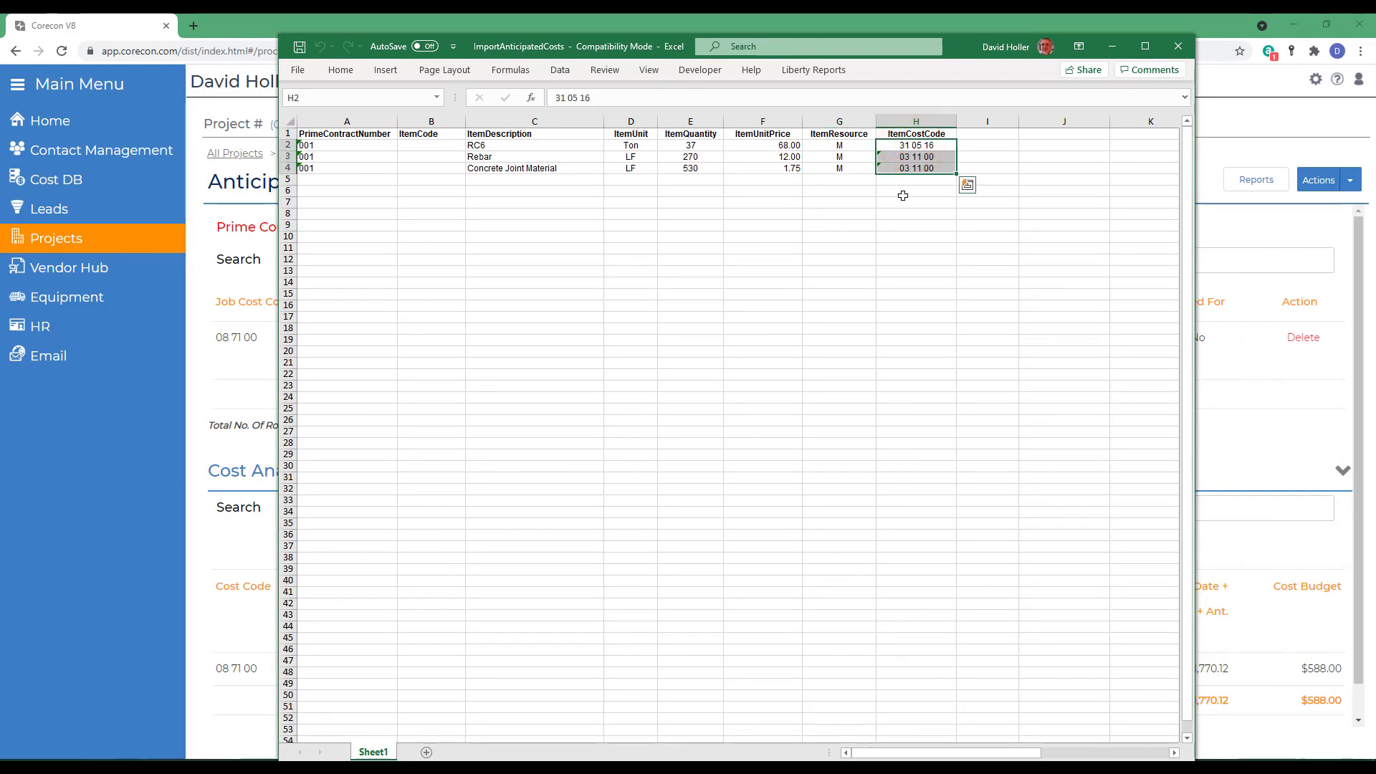
left_click(1177, 48)
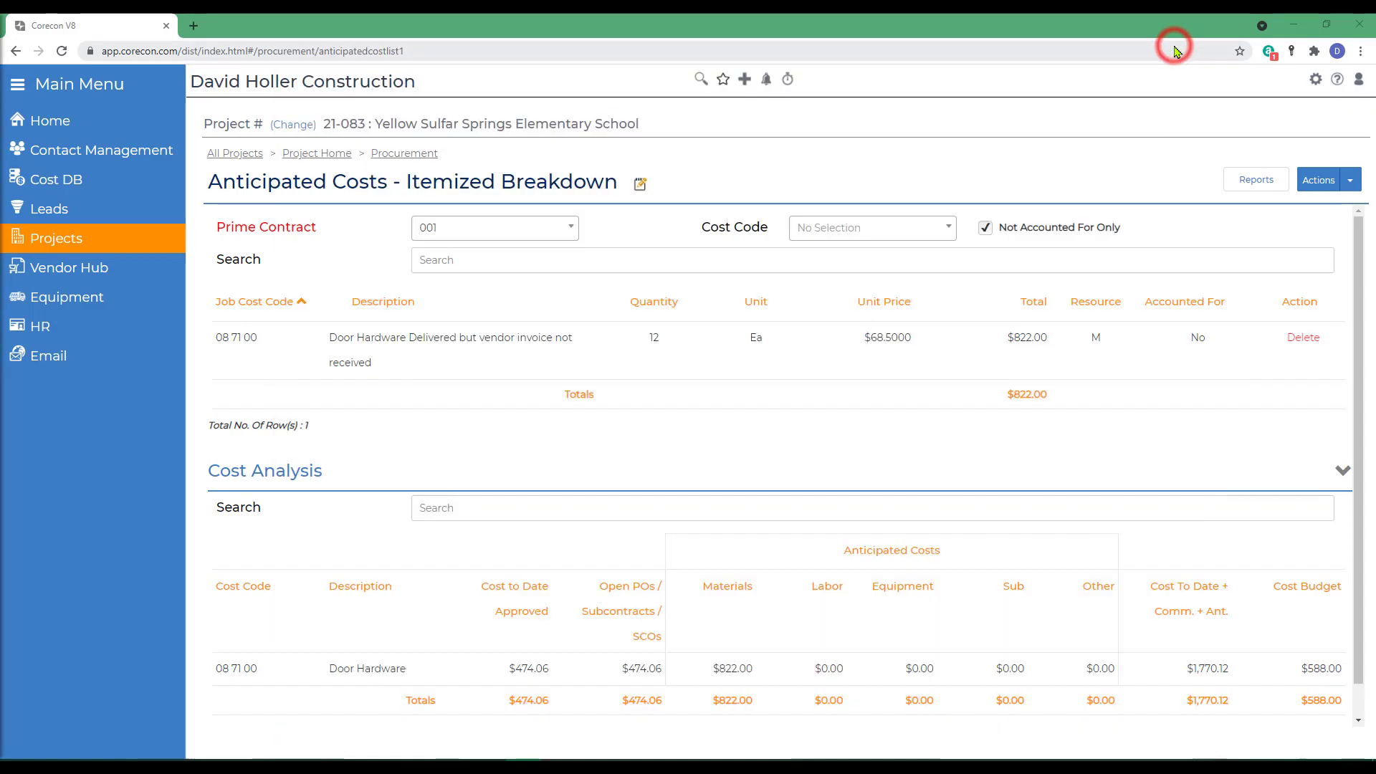
Import the ImportAnticipatedCosts file from Downloads into the anticipated costs and return to the itemized breakdown
left_click(1348, 184)
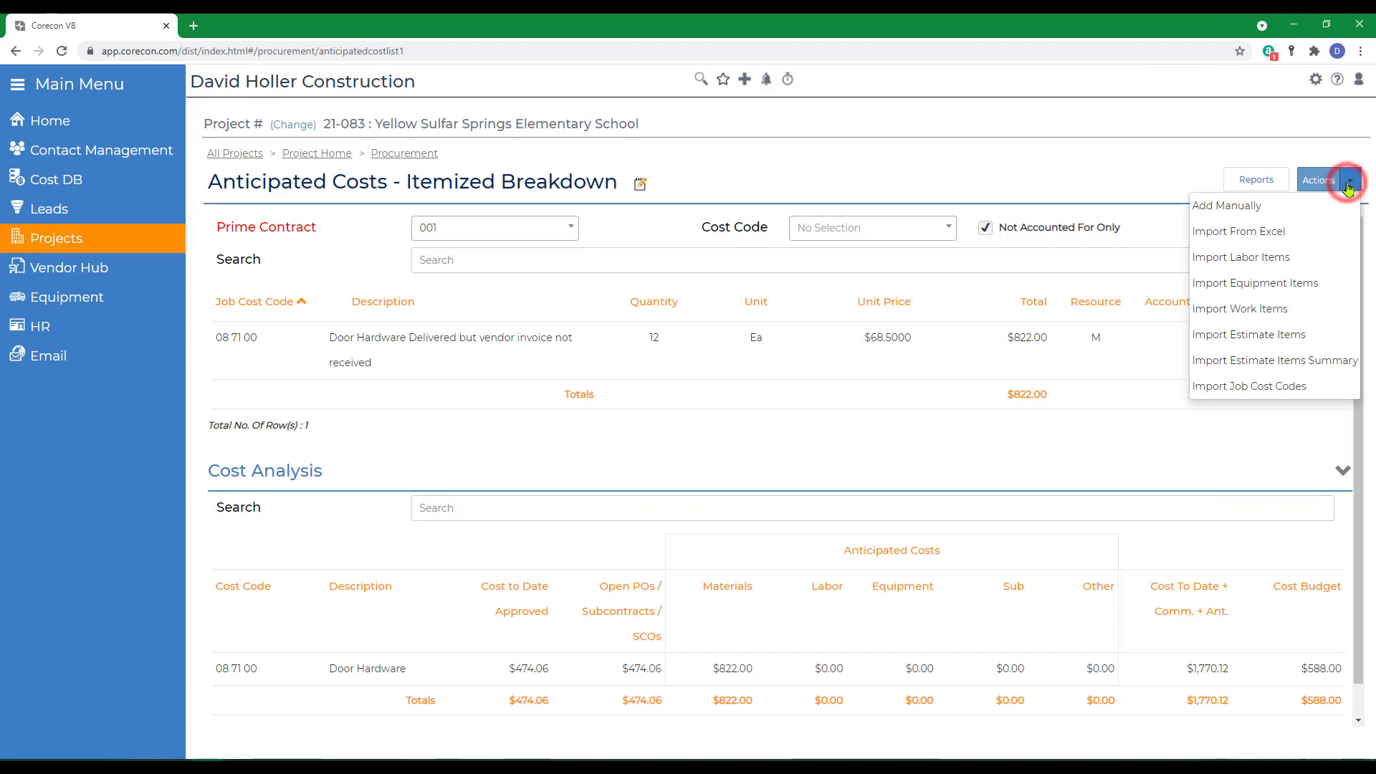
left_click(1247, 233)
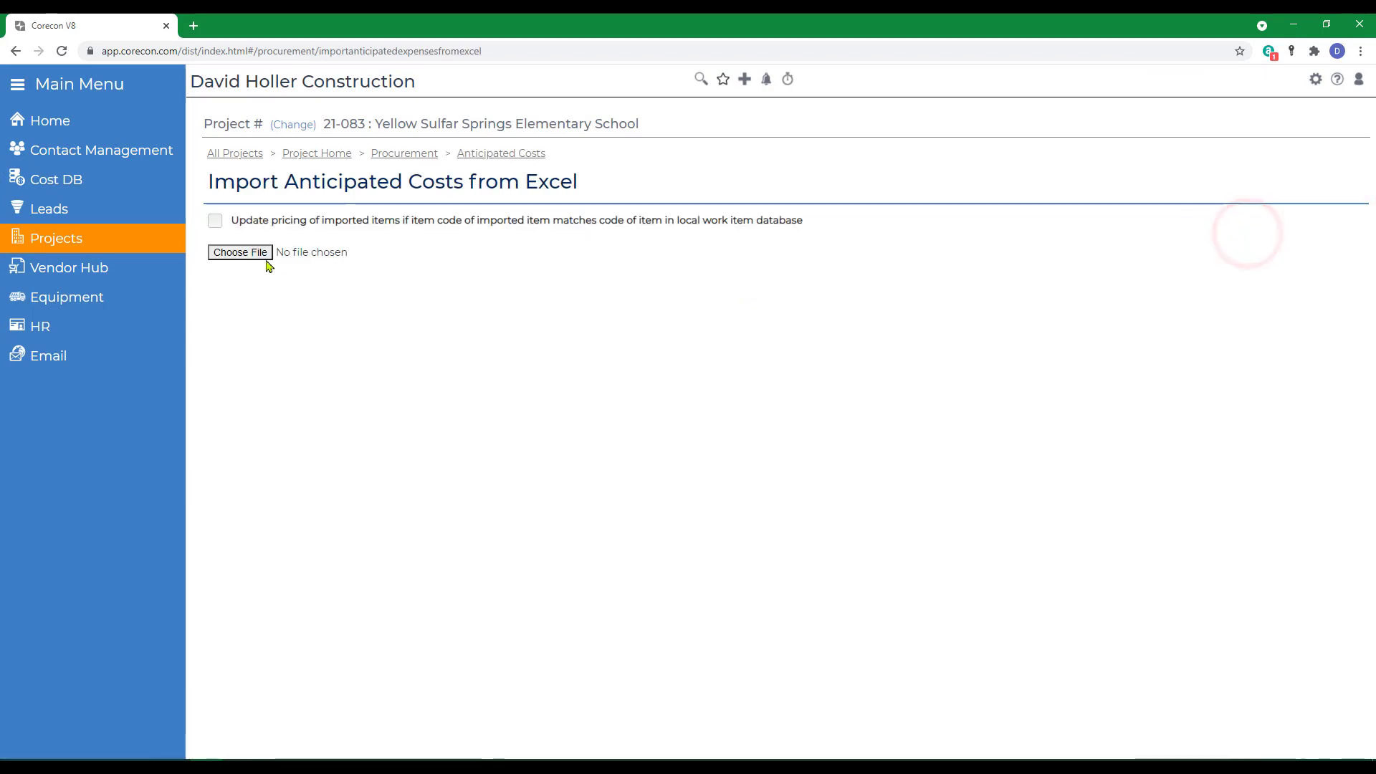
left_click(244, 254)
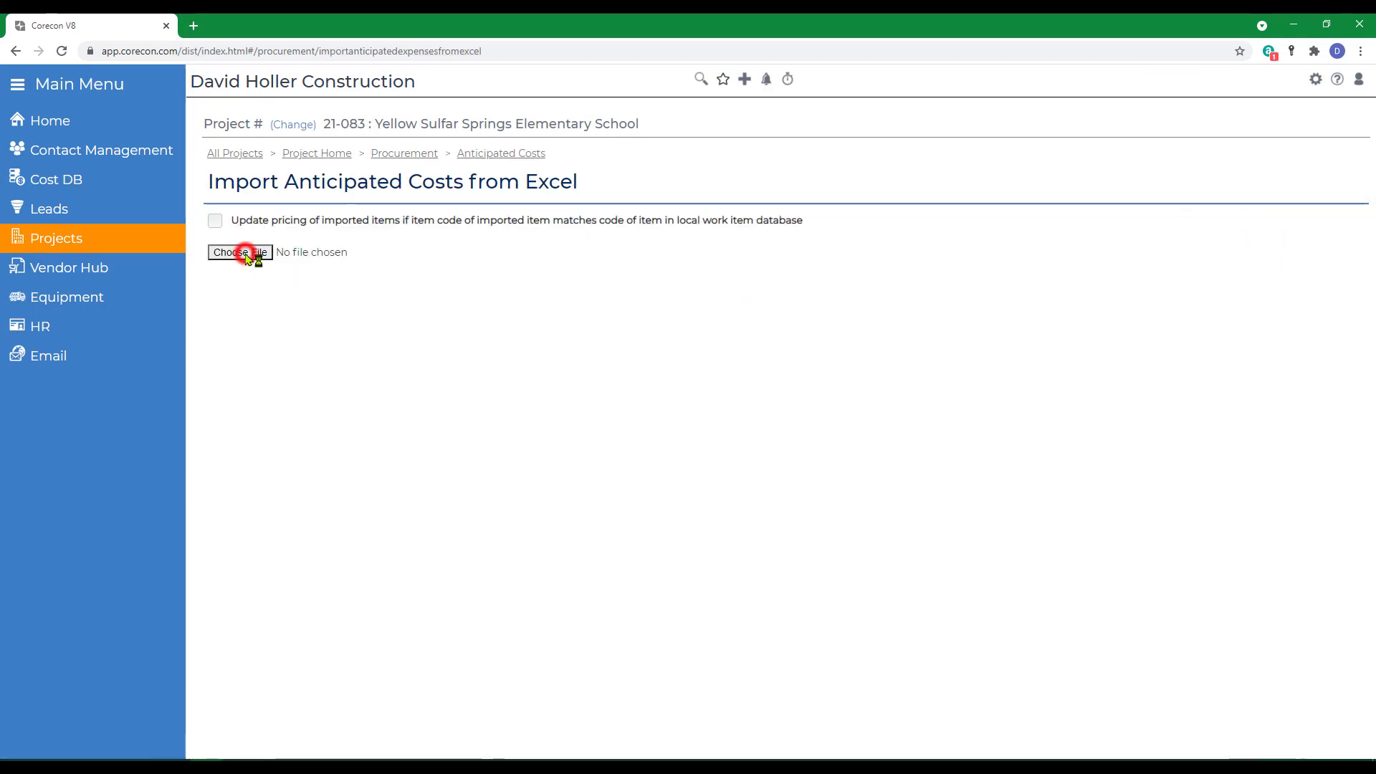
left_click(192, 193)
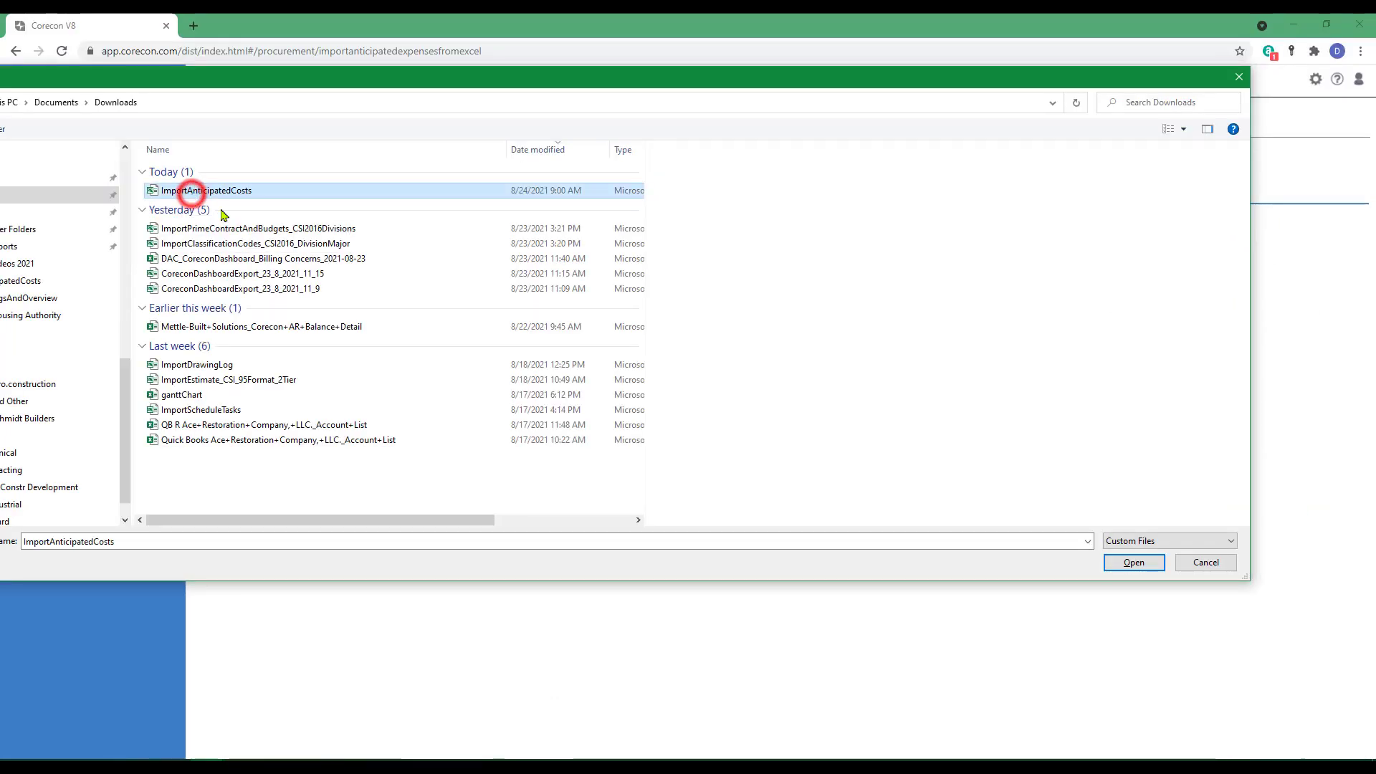
left_click(1135, 566)
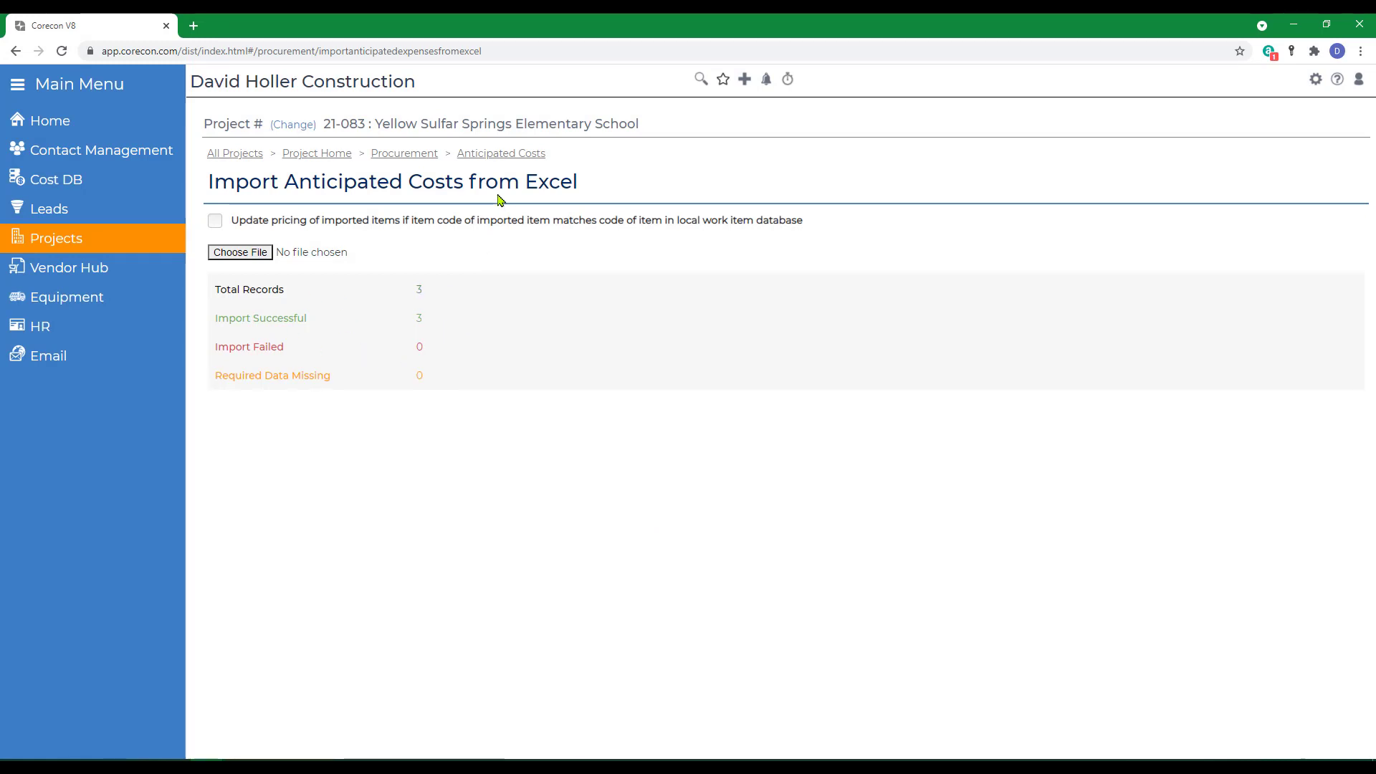
left_click(500, 153)
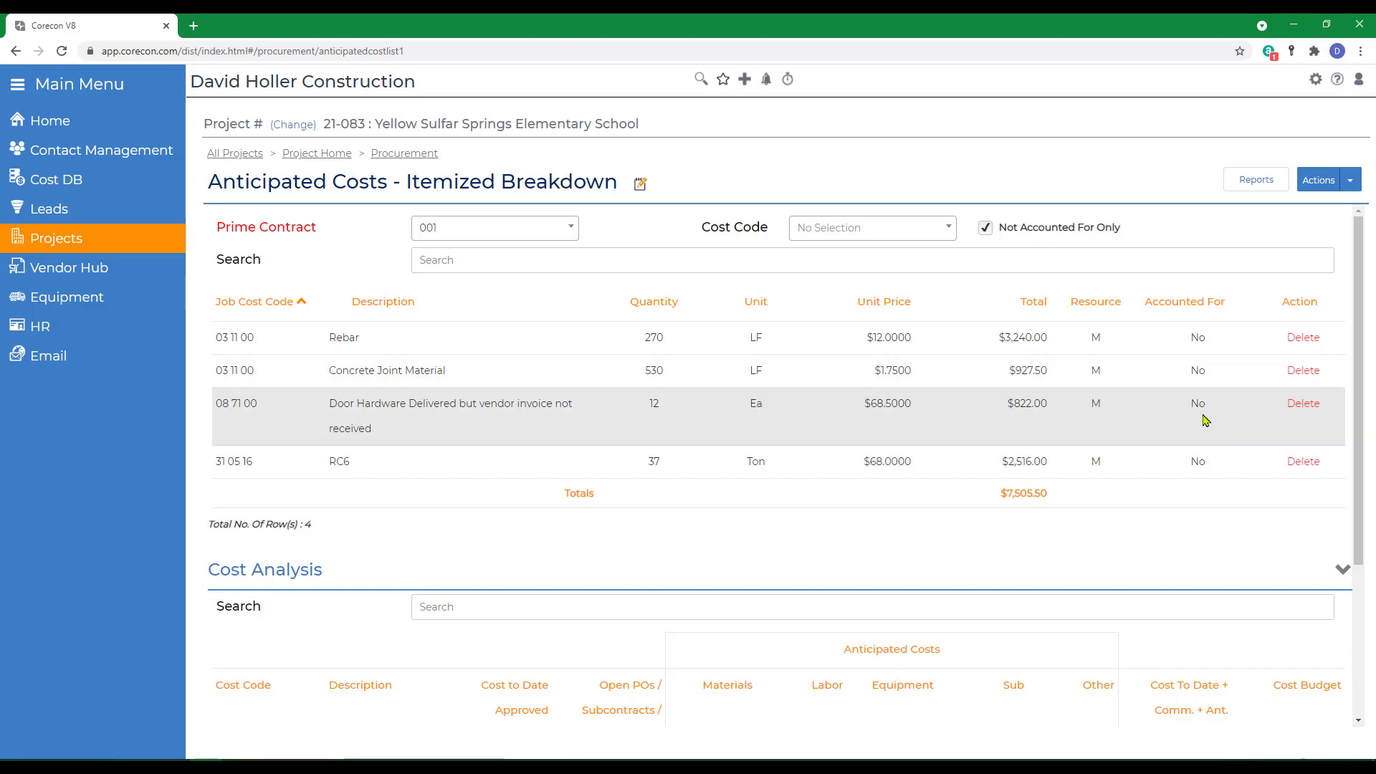
Start importing work items into the anticipated costs and set the filter type to CSI 2016
left_click(1351, 180)
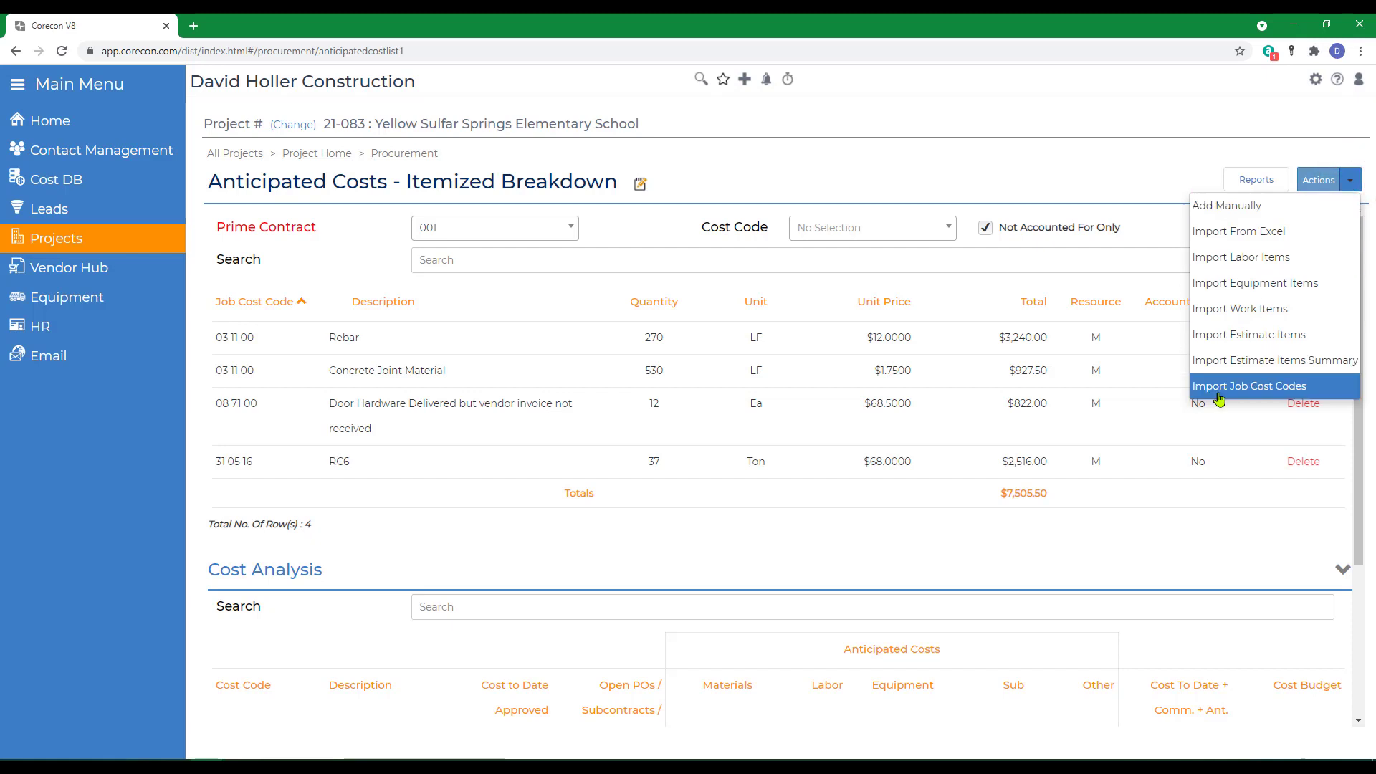
left_click(1231, 314)
left_click(672, 241)
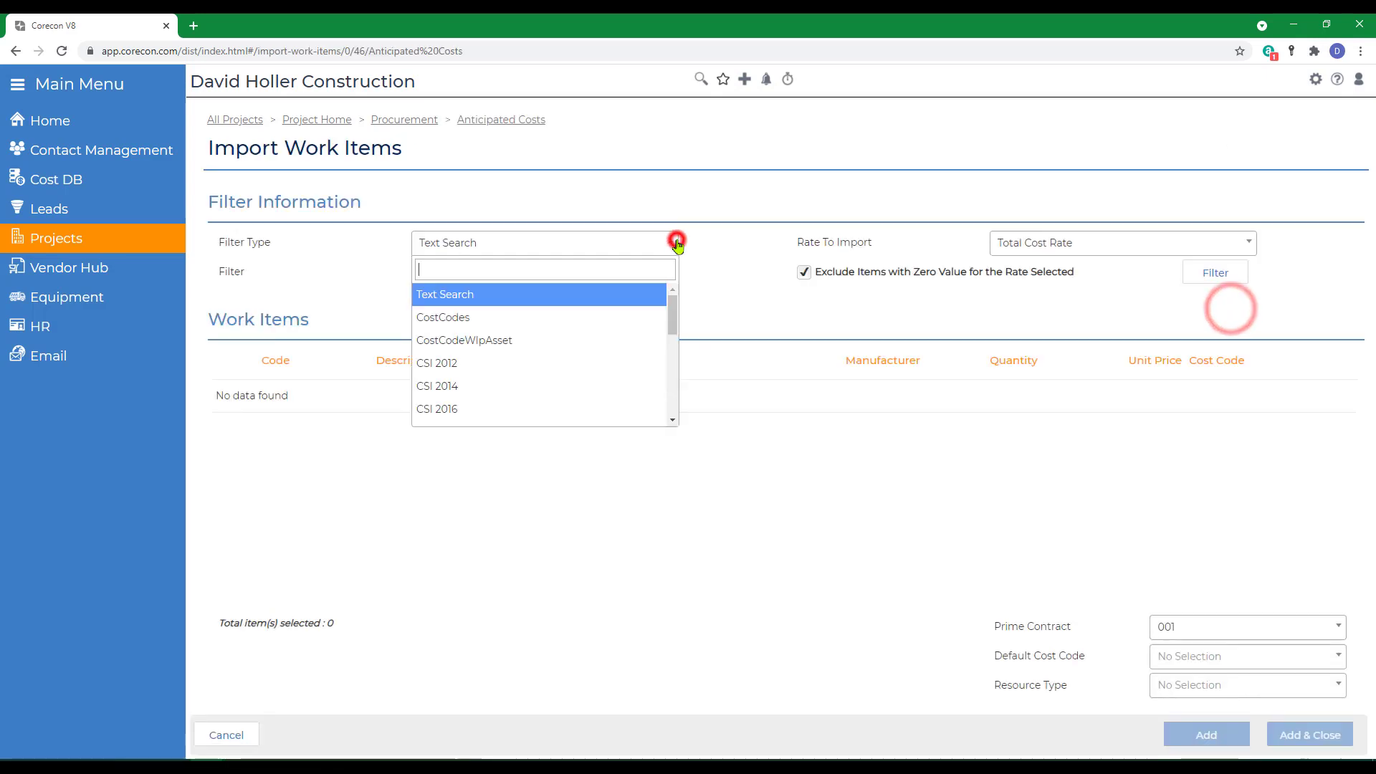
left_click(434, 412)
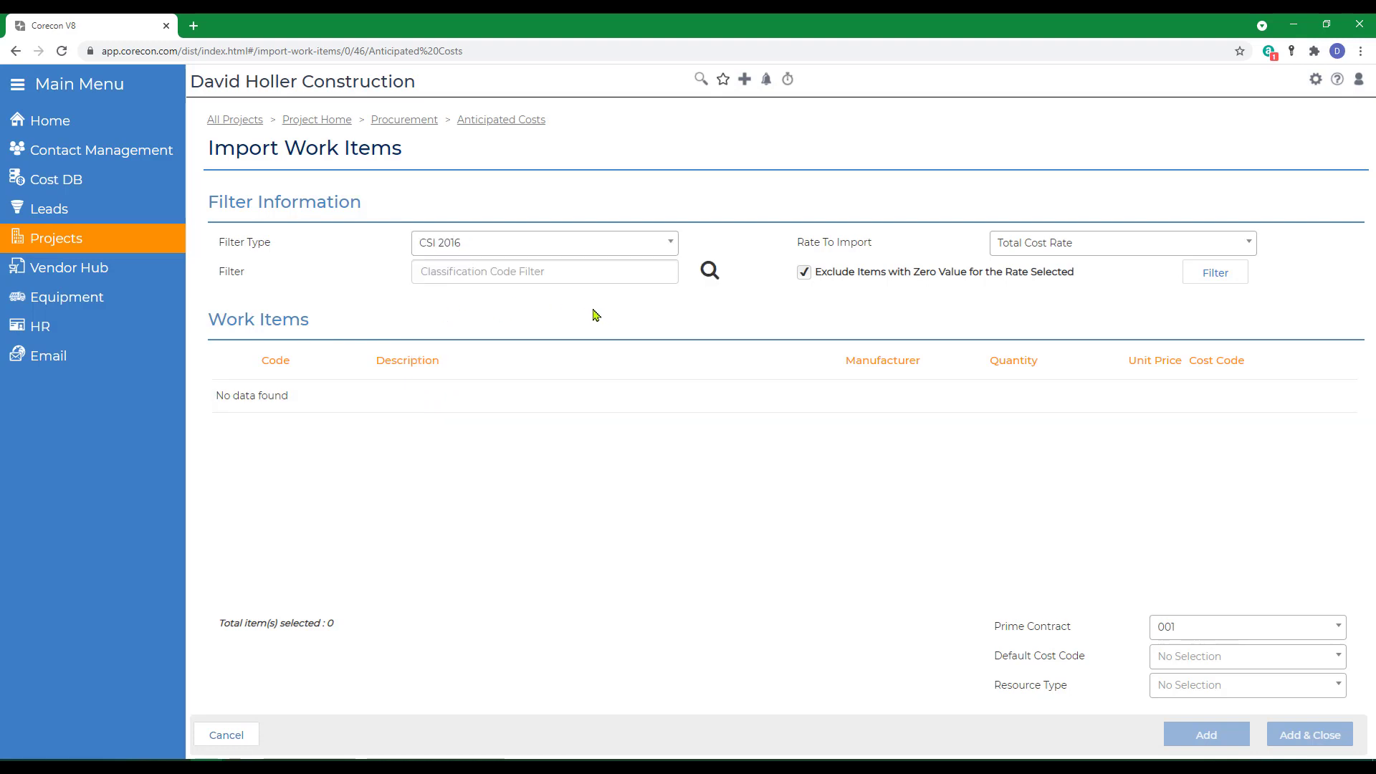
Filter the work items by classification 08 11 00 - Metal Doors and Frames, including items with zero value
left_click(708, 281)
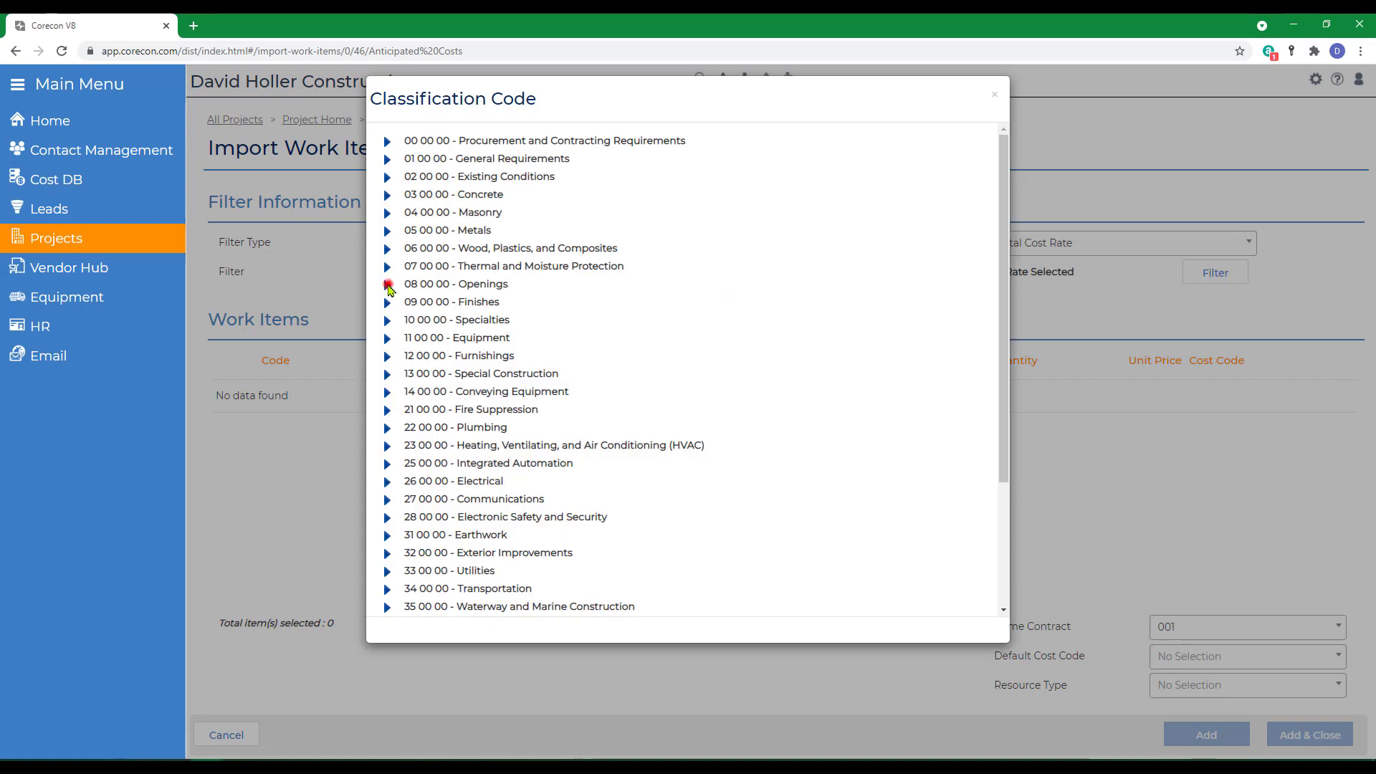
left_click(387, 285)
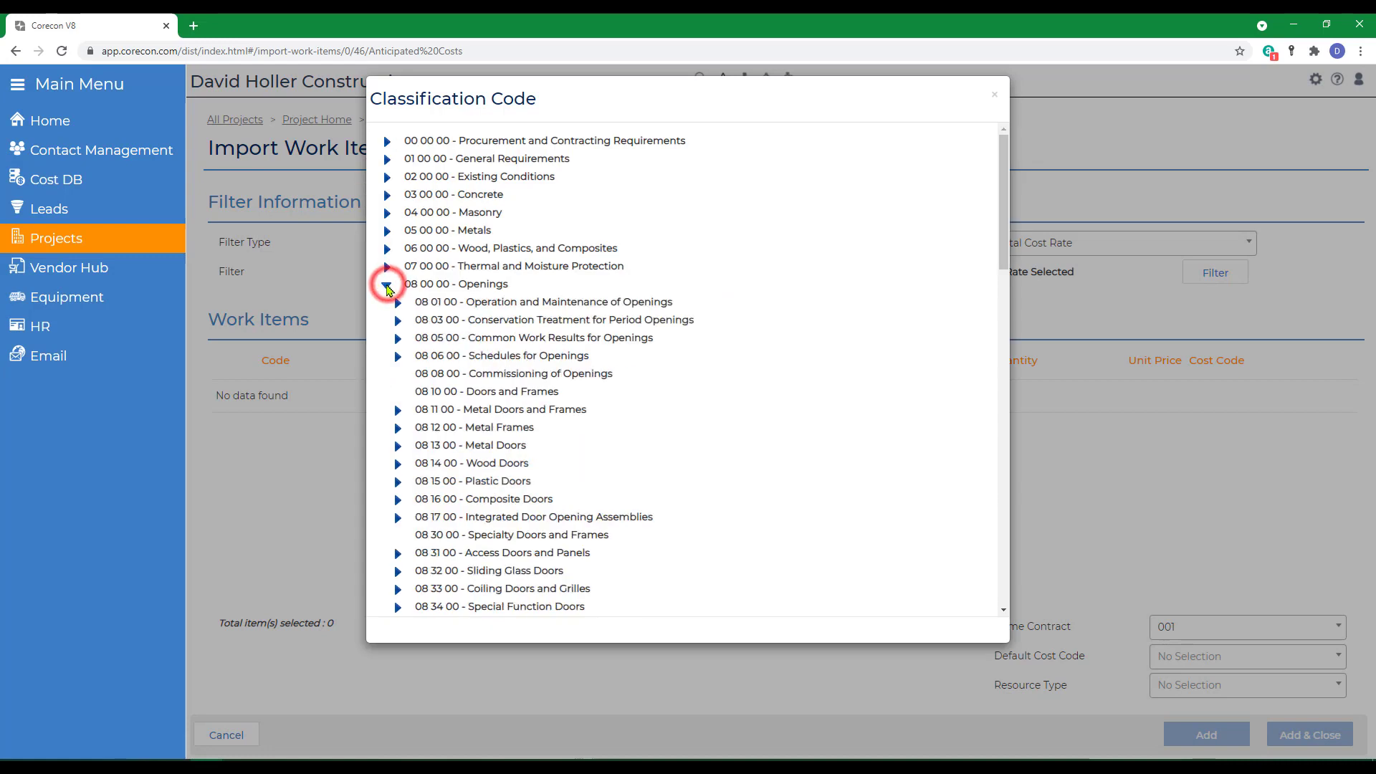
left_click(476, 413)
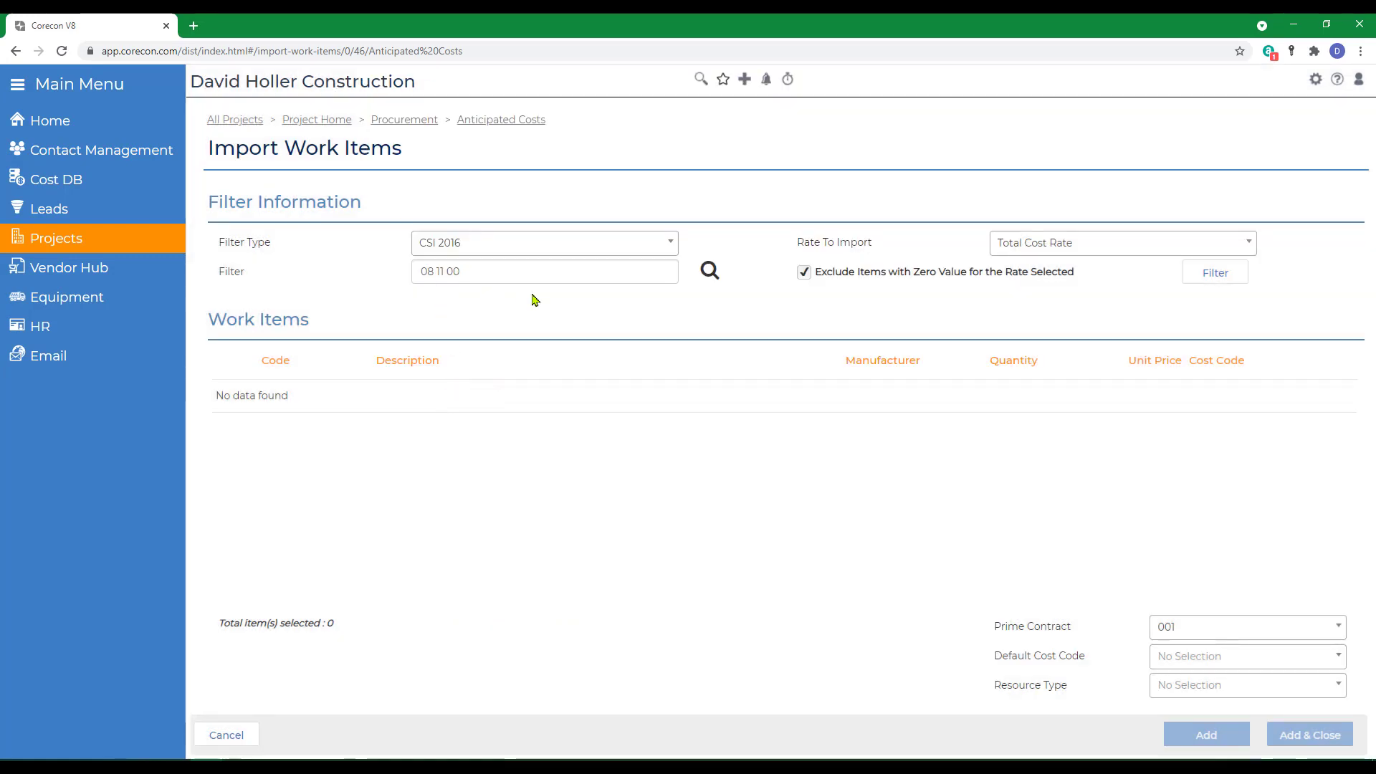
left_click(798, 272)
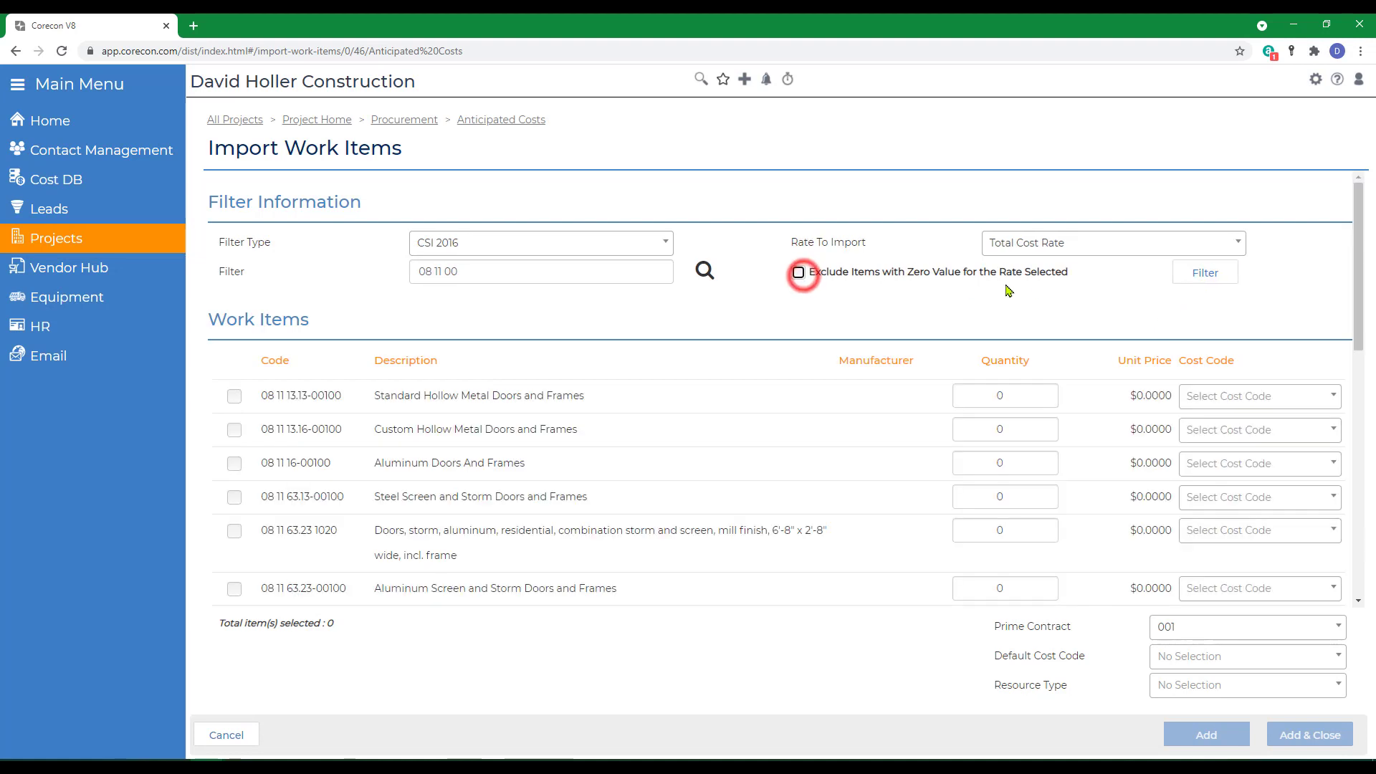
left_click(1199, 287)
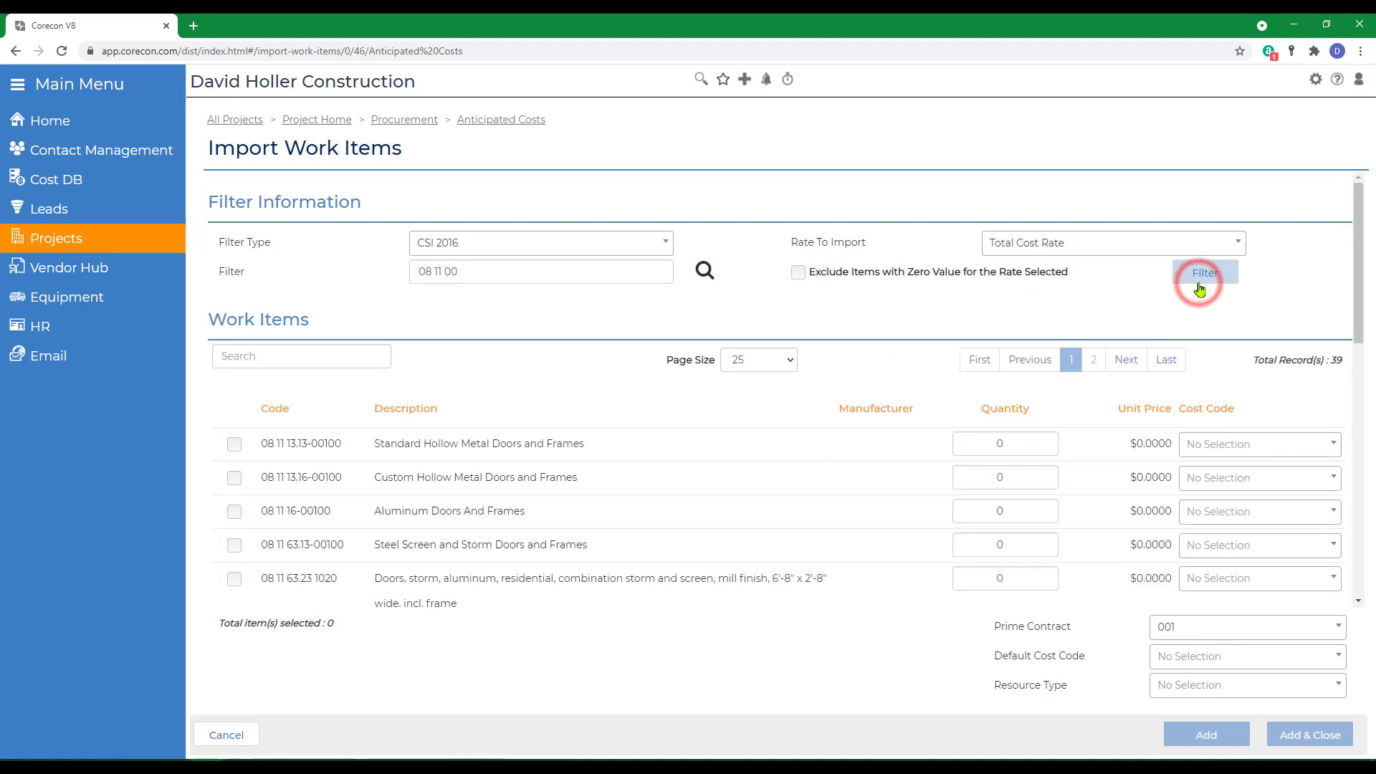
Add the Standard Hollow Metal Doors and Frames work item with quantity 12 and cost code 08 14 00 (Wood Doors), closing the import
left_click(1029, 440)
type("12")
left_click(1229, 445)
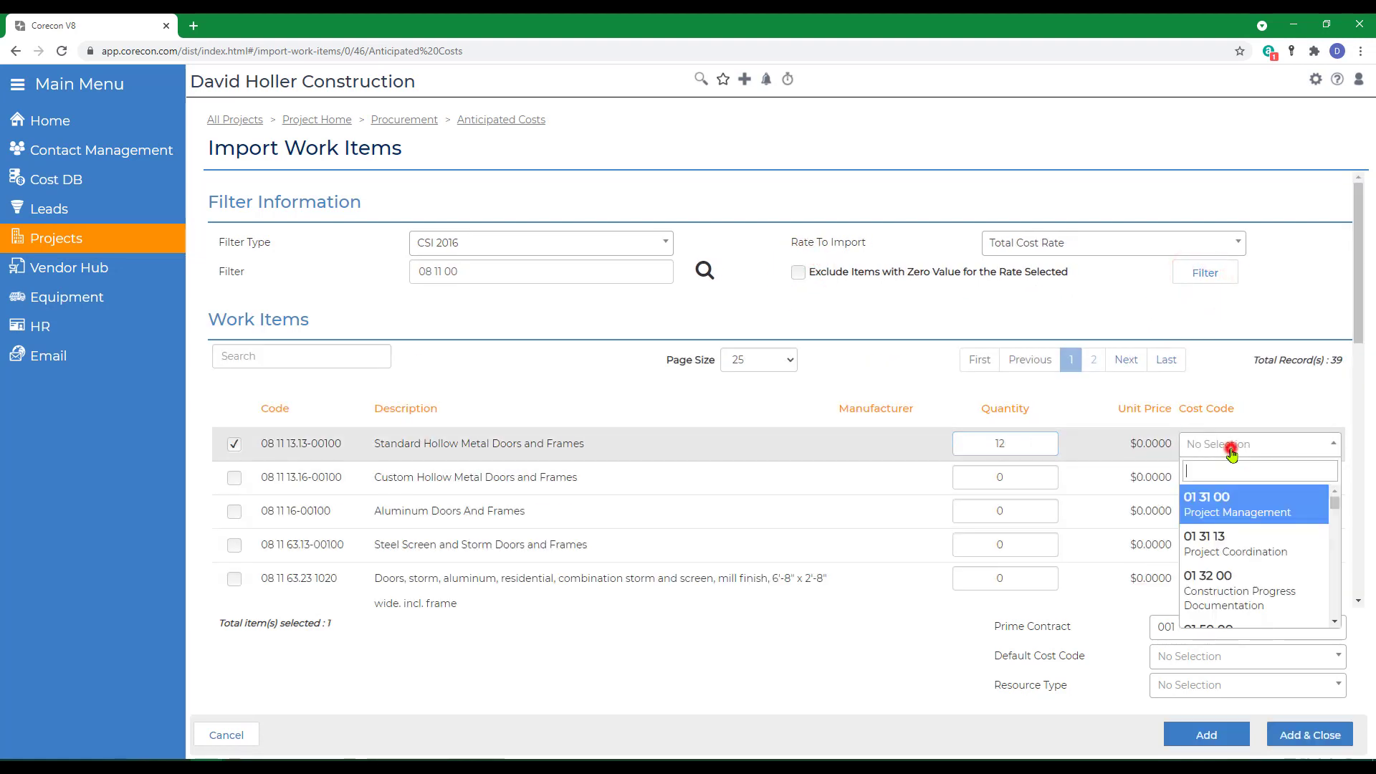
scroll(1236, 502, "down", 10)
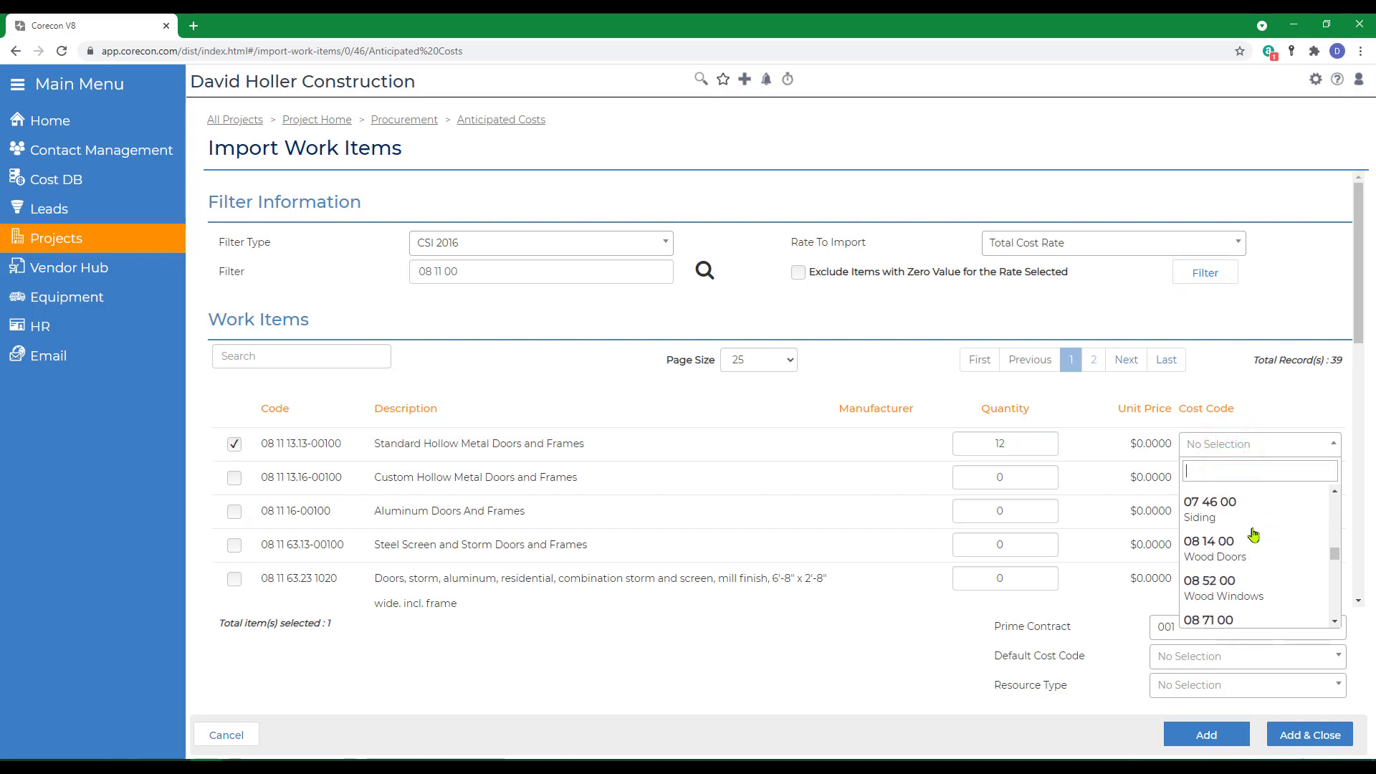
left_click(1210, 545)
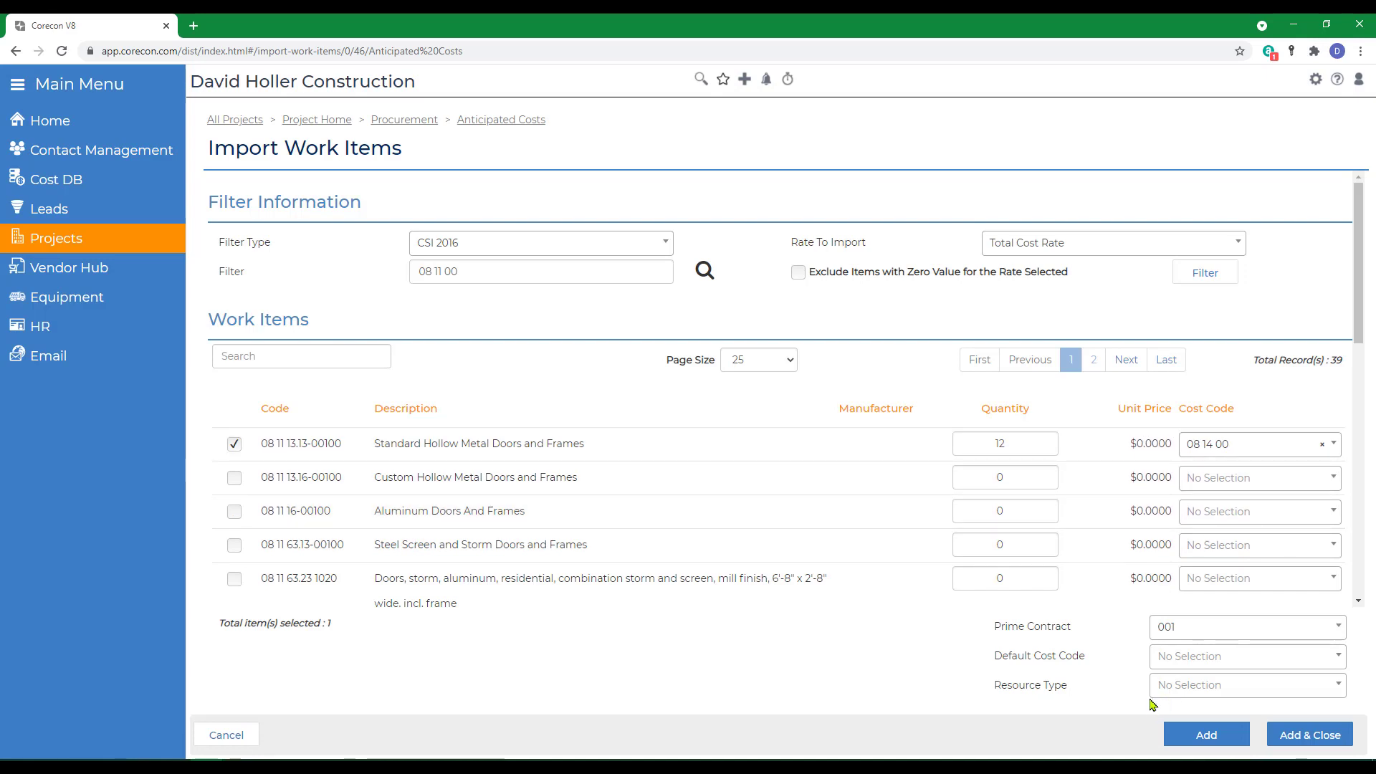
left_click(1283, 736)
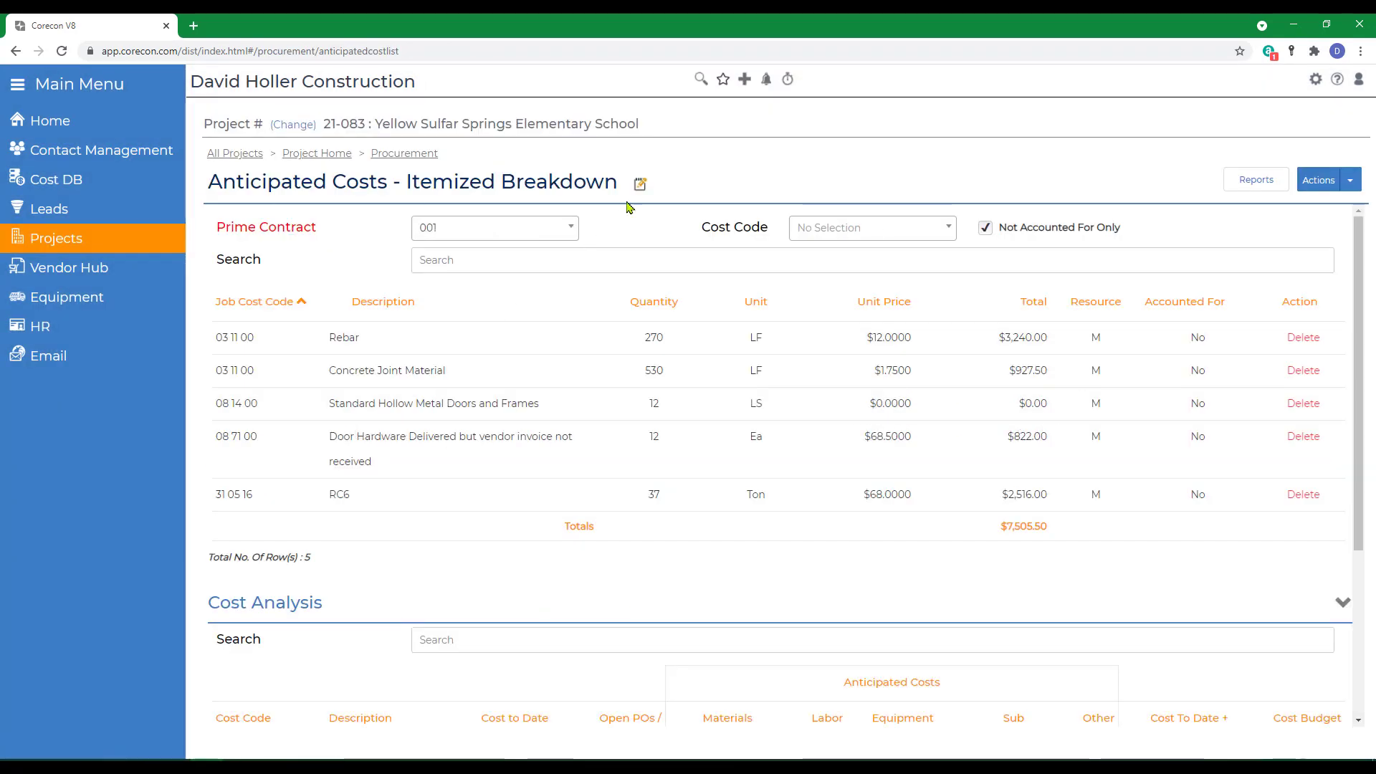
Edit the itemized breakdown, set the Standard Hollow Metal Doors and Frames unit price to 225.00, and save
left_click(640, 185)
left_click(948, 423)
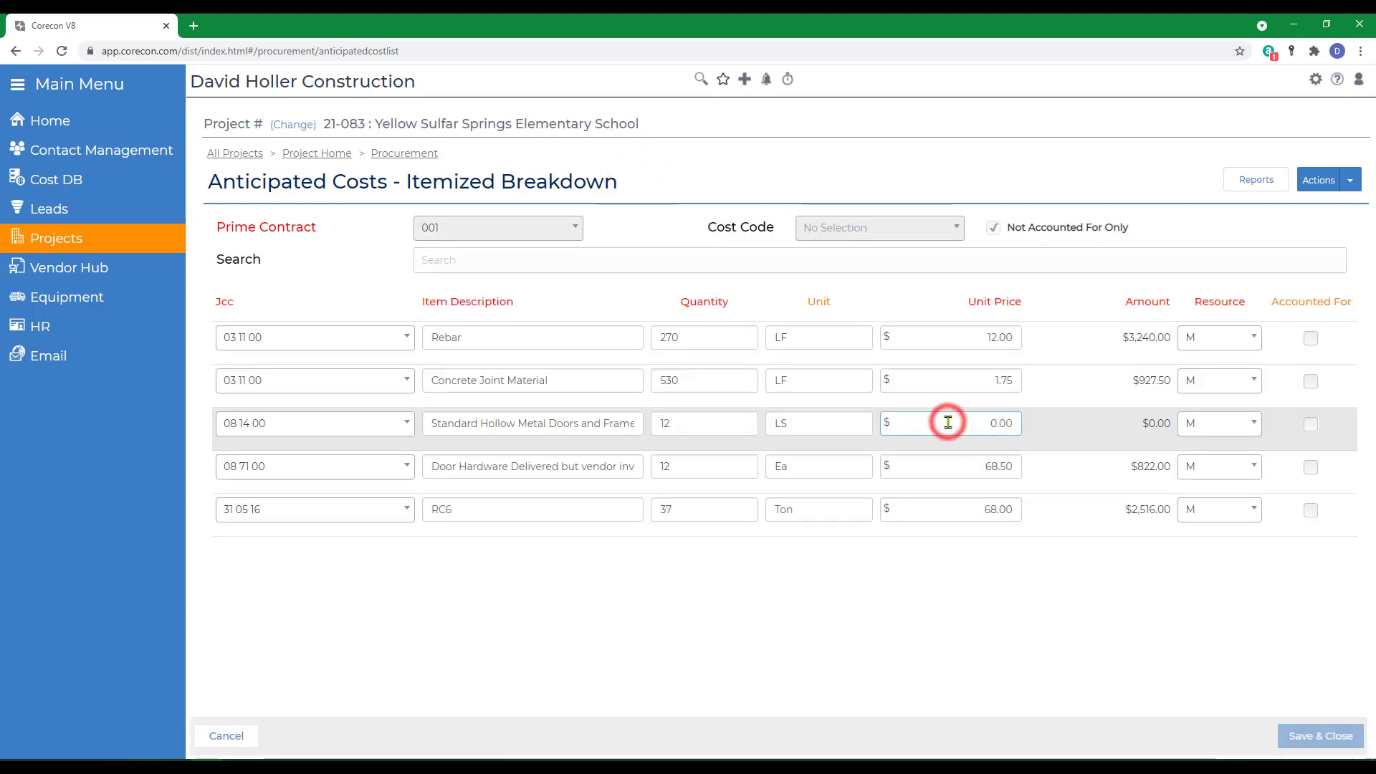
type("225.0")
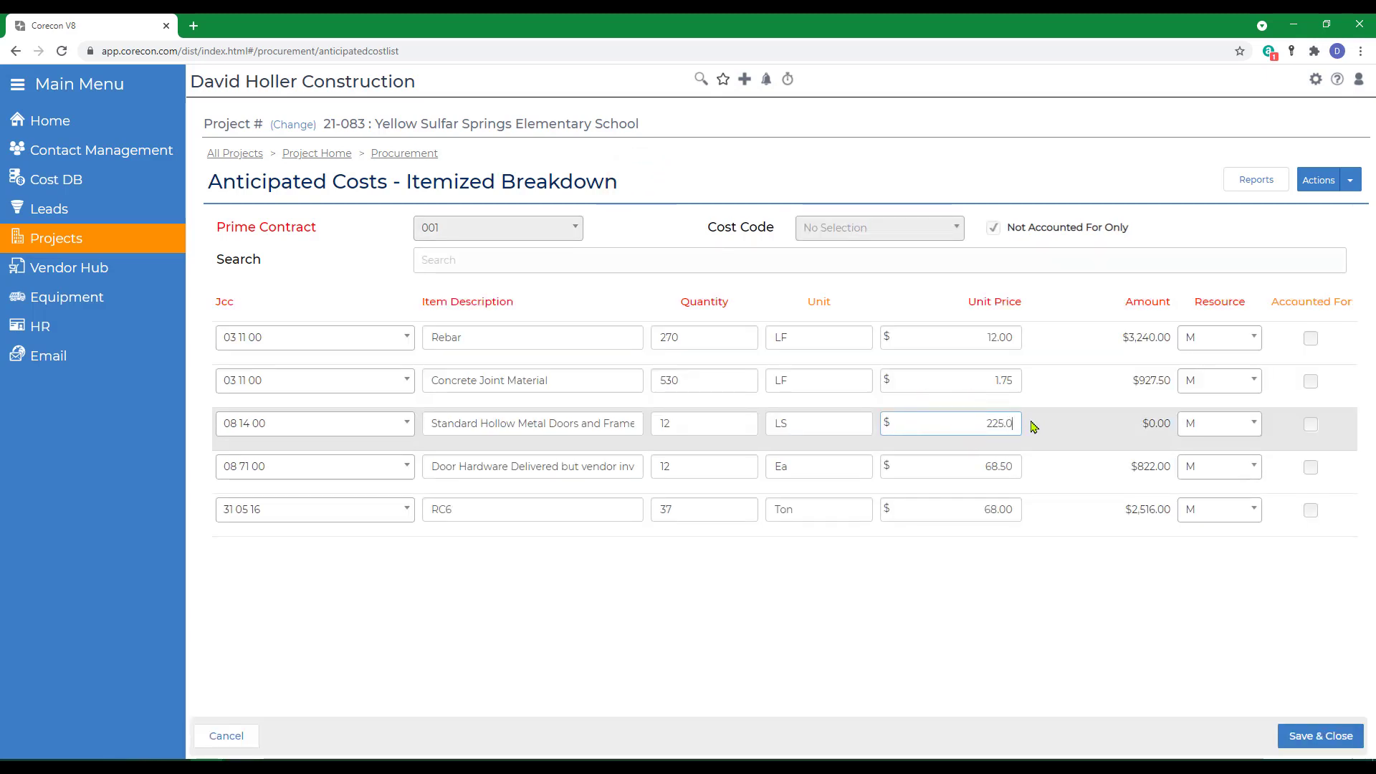
type("0")
key("Tab")
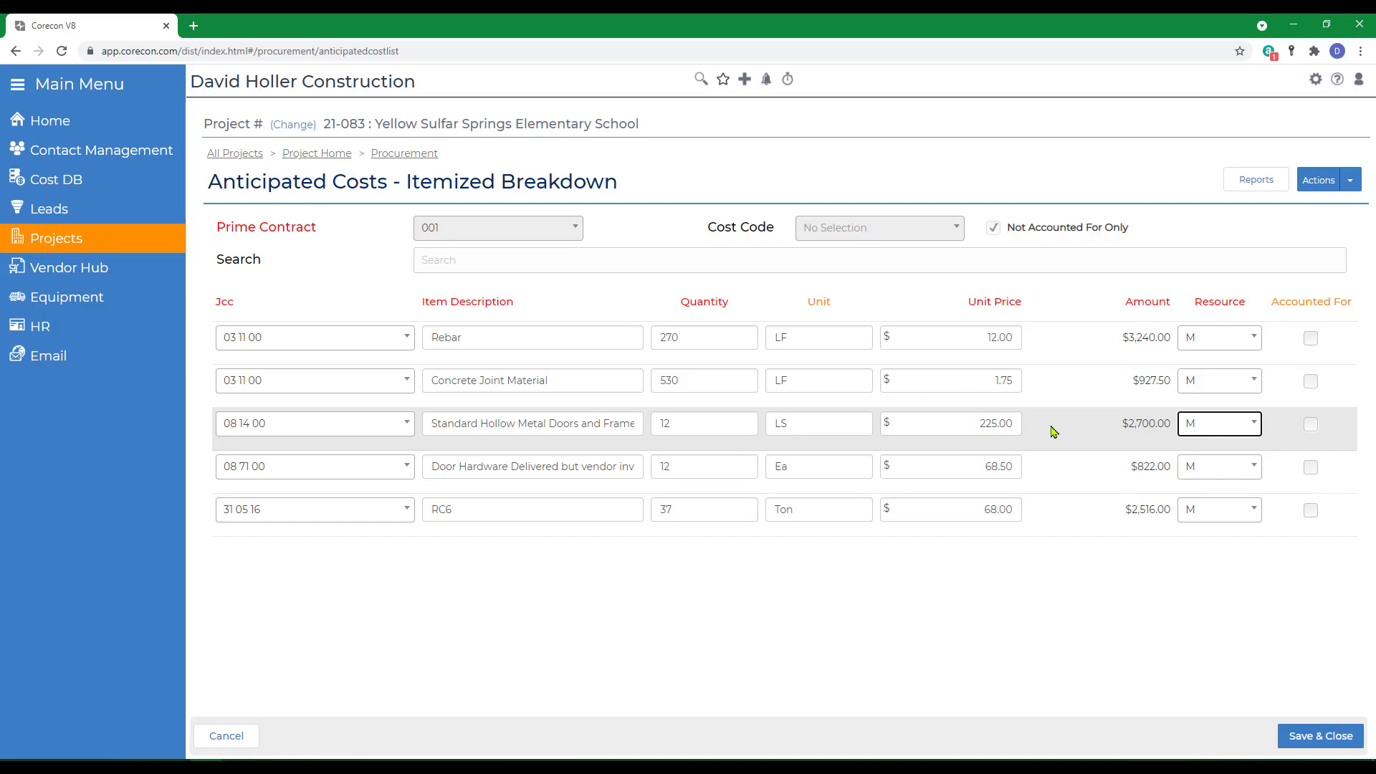
key("Tab")
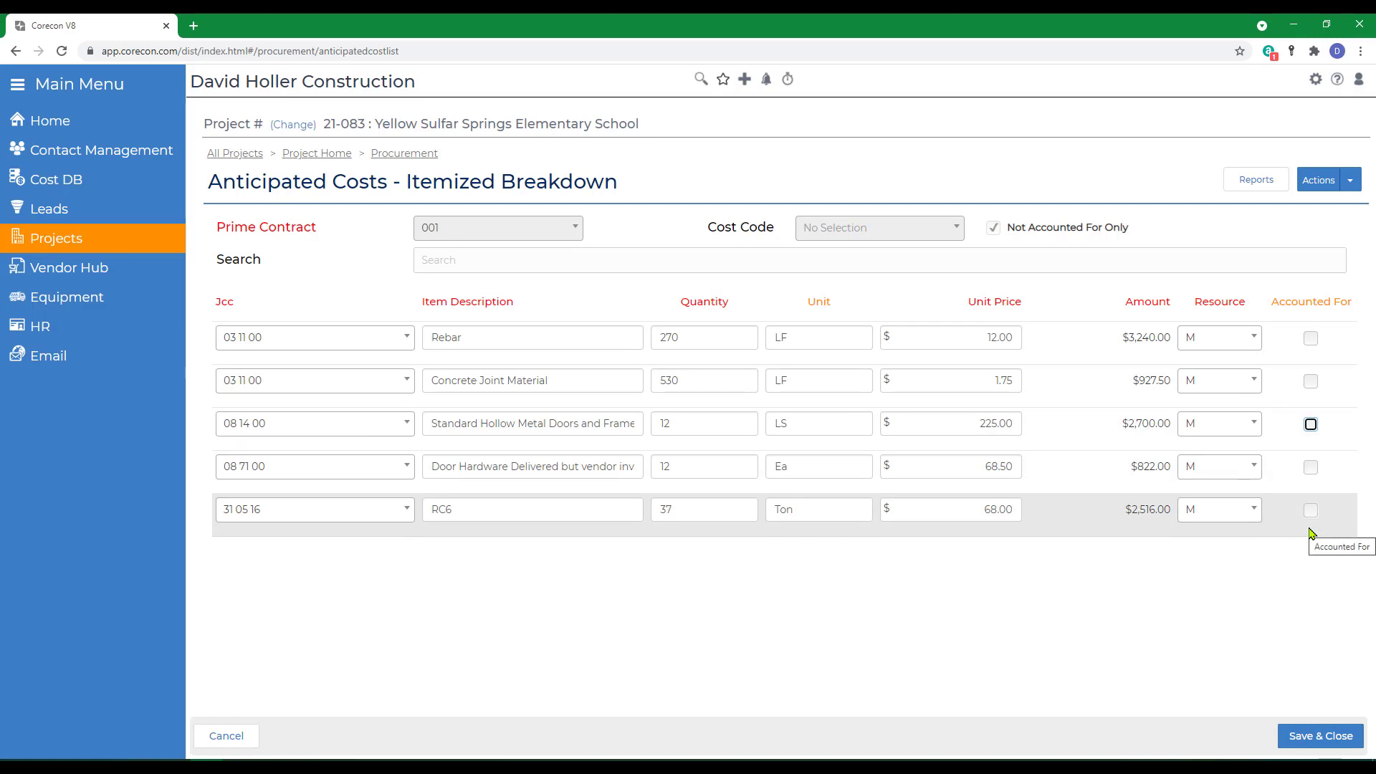
left_click(1321, 735)
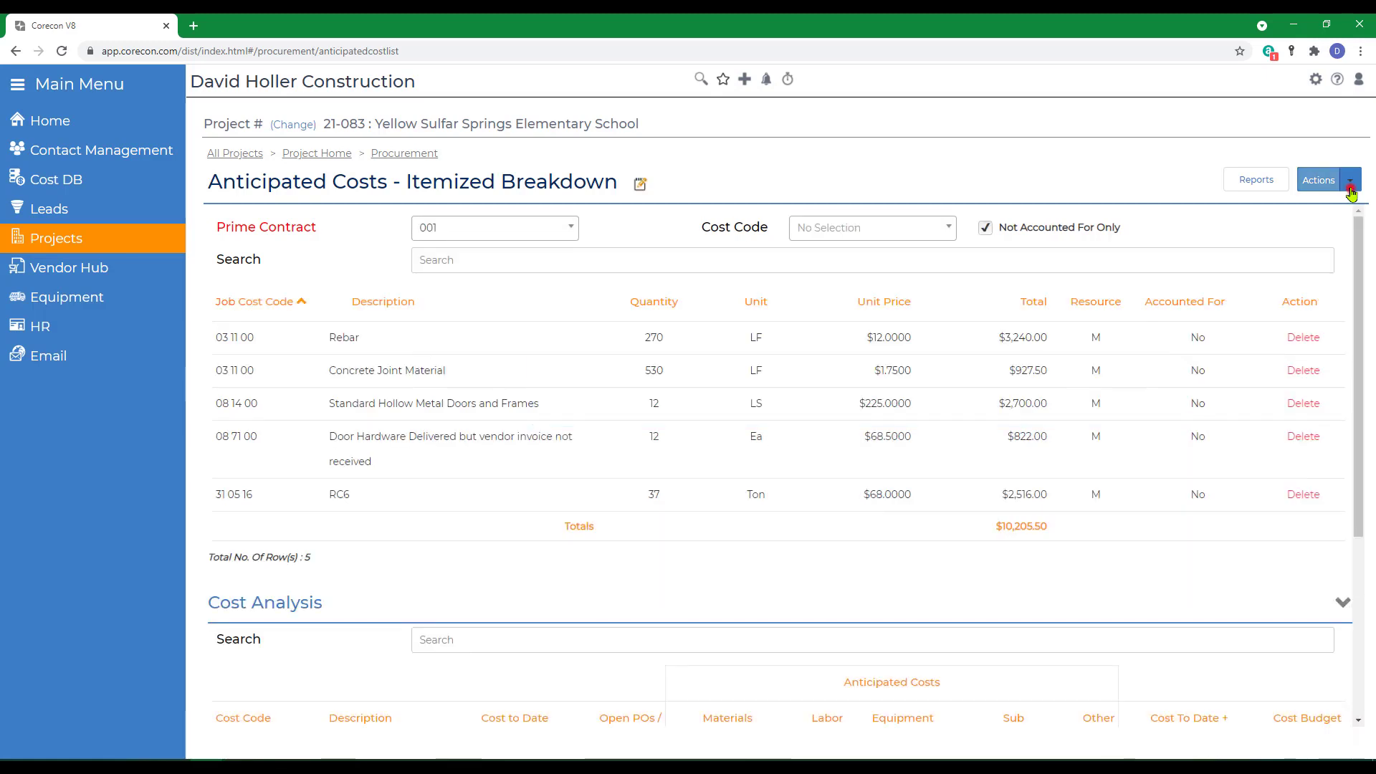
left_click(1351, 188)
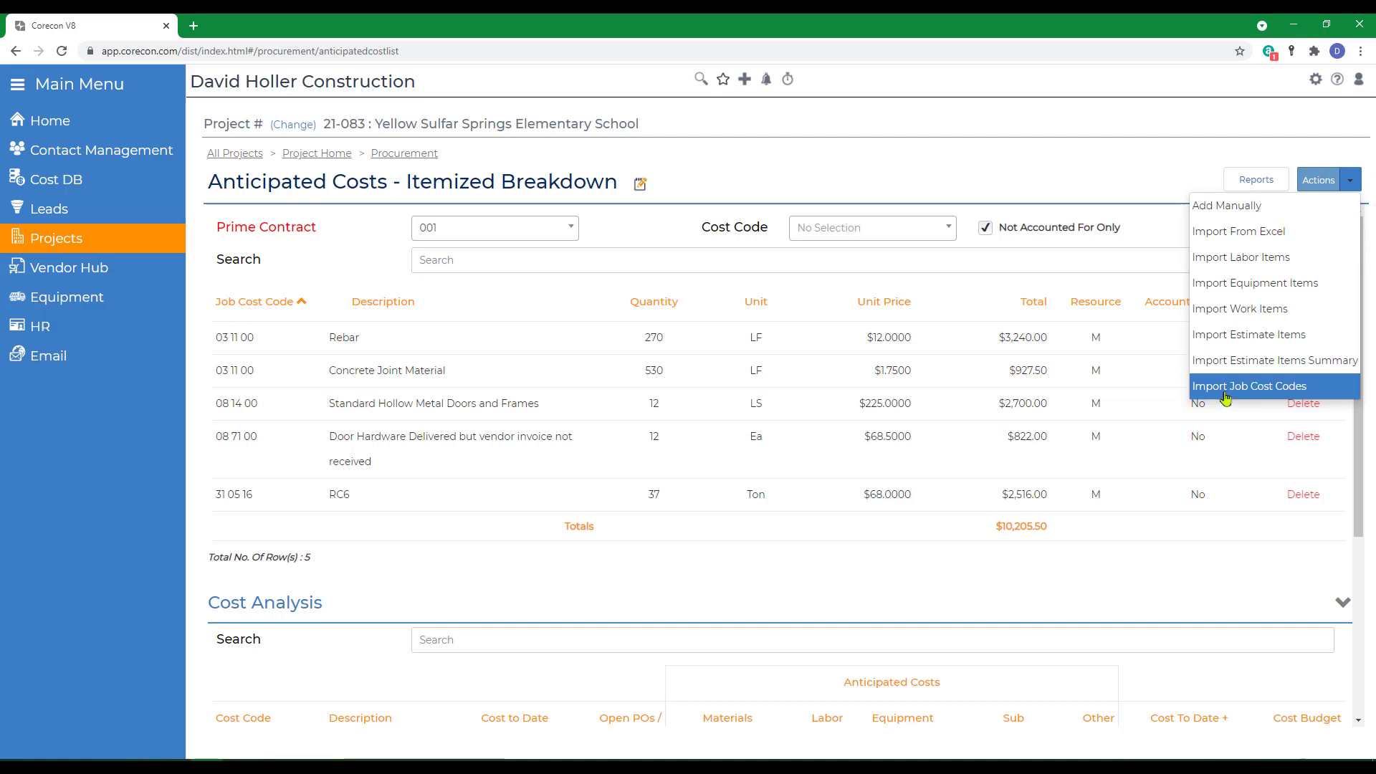
left_click(1205, 560)
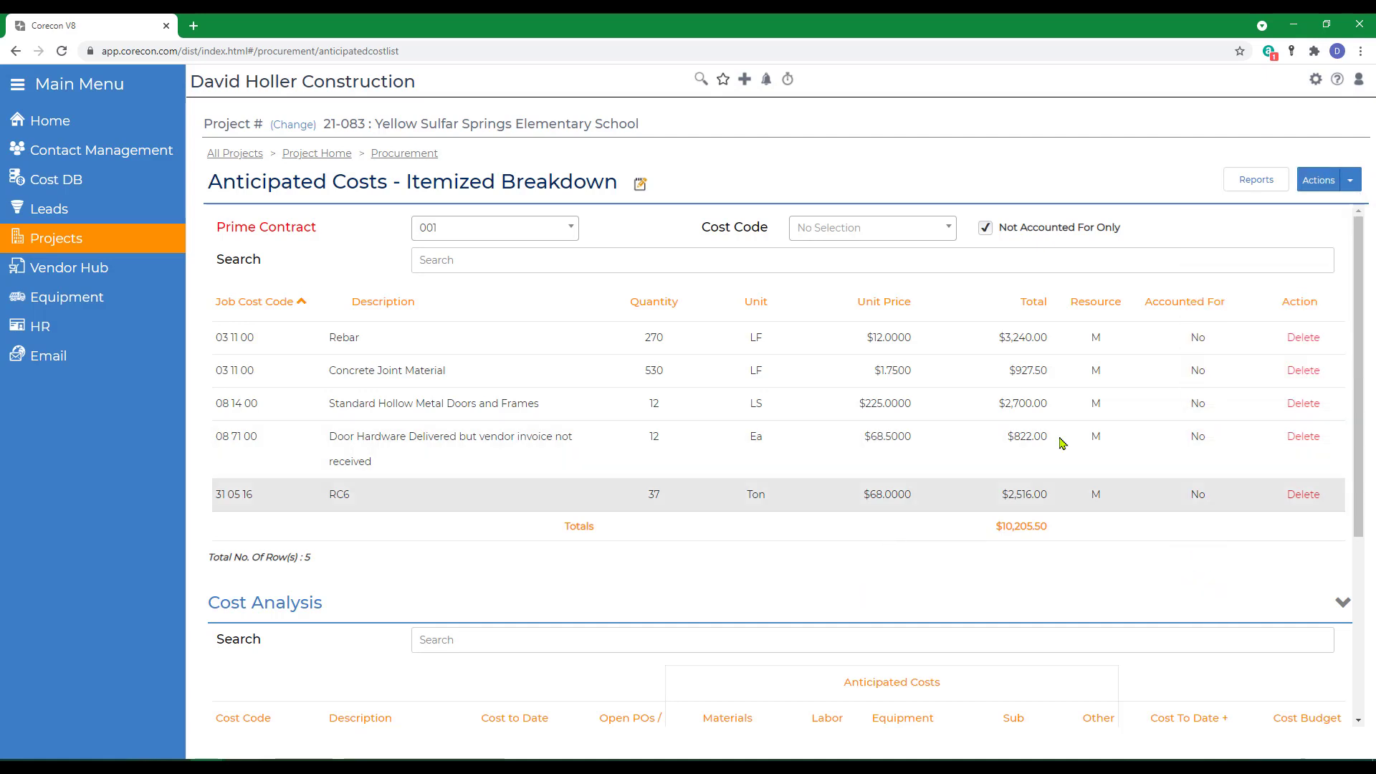
Open the online help and go to the Anticipated Costs overview in the Procurement section under Leads and Projects
left_click(1337, 83)
left_click(86, 293)
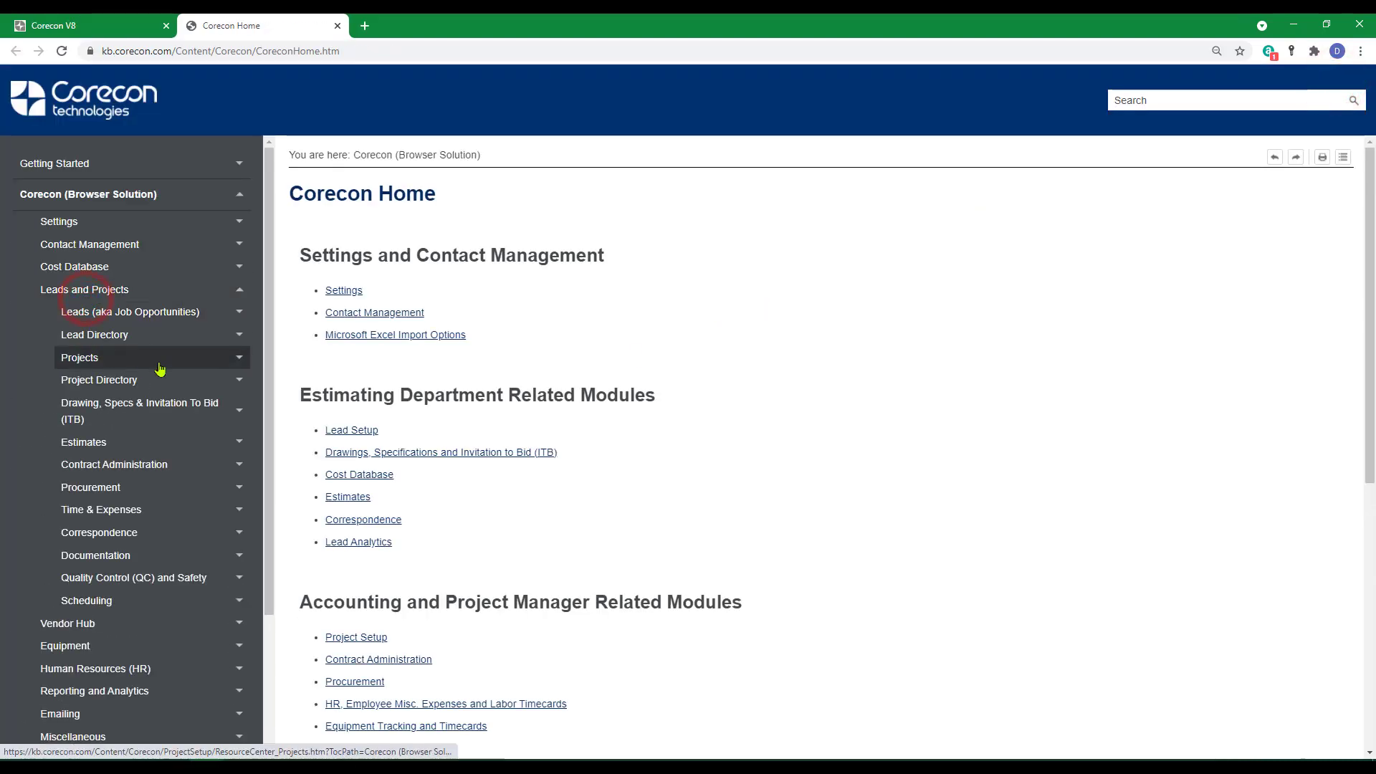
left_click(167, 489)
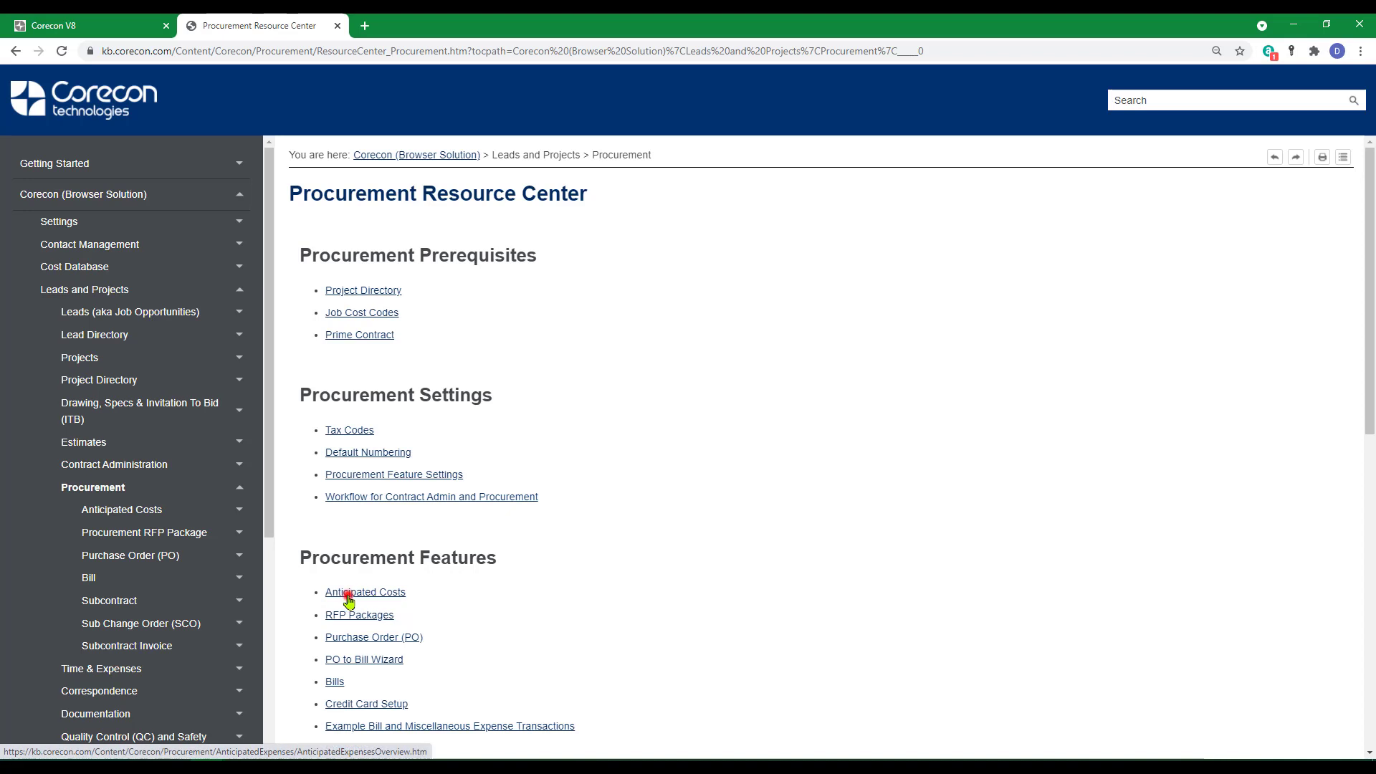
left_click(349, 596)
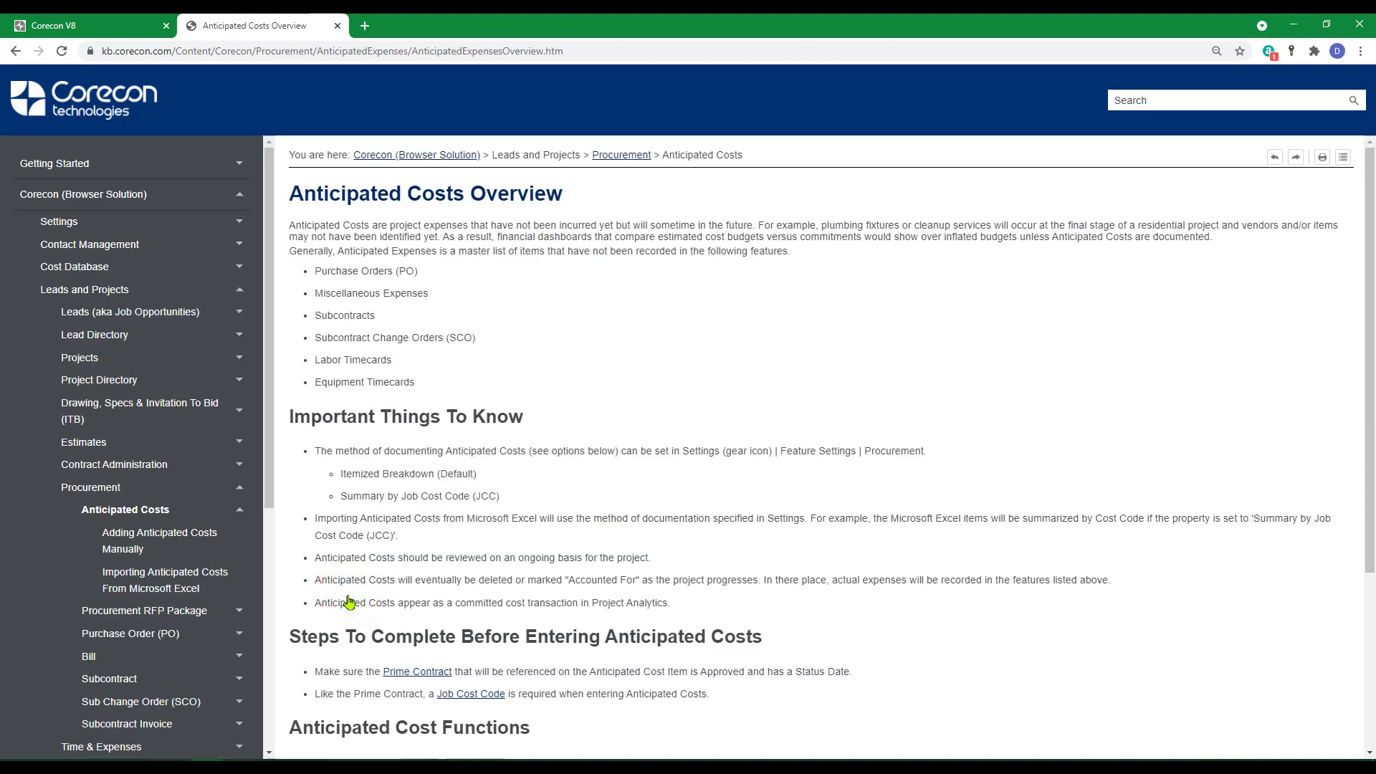